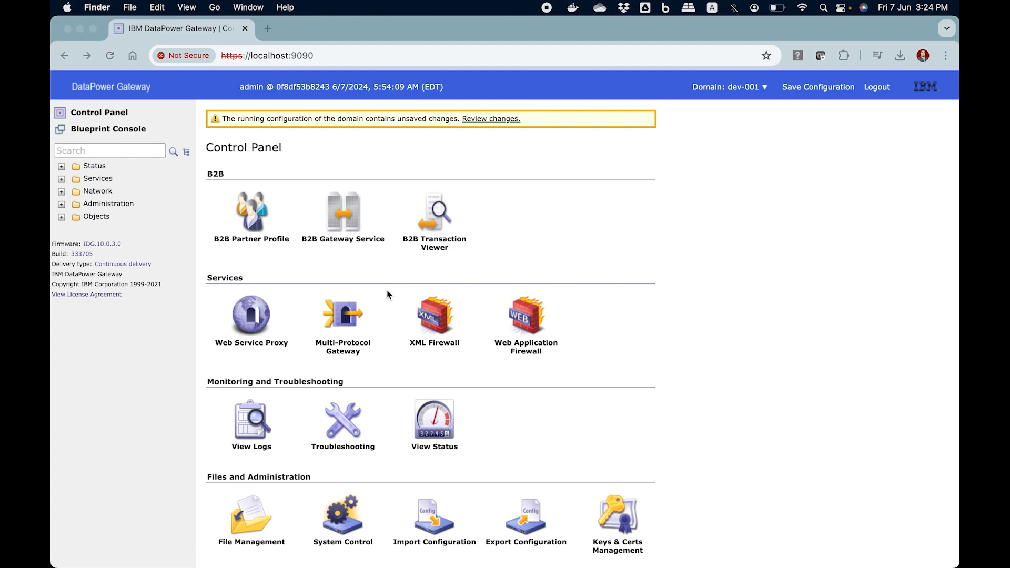
Step: Open the cryptographic-demo multi-protocol gateway configuration and duplicate it in a second browser tab
left_click(355, 314)
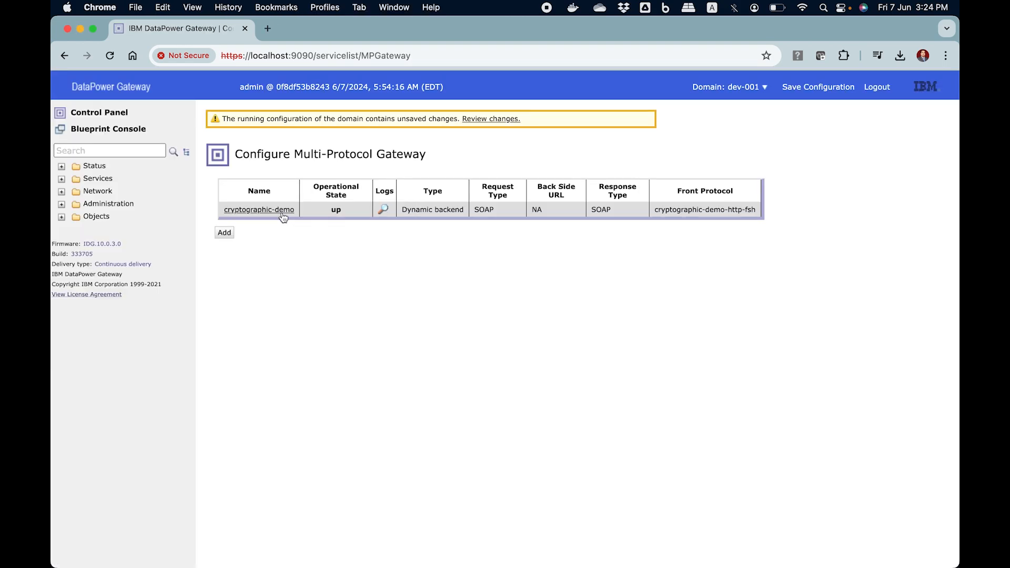
left_click(280, 210)
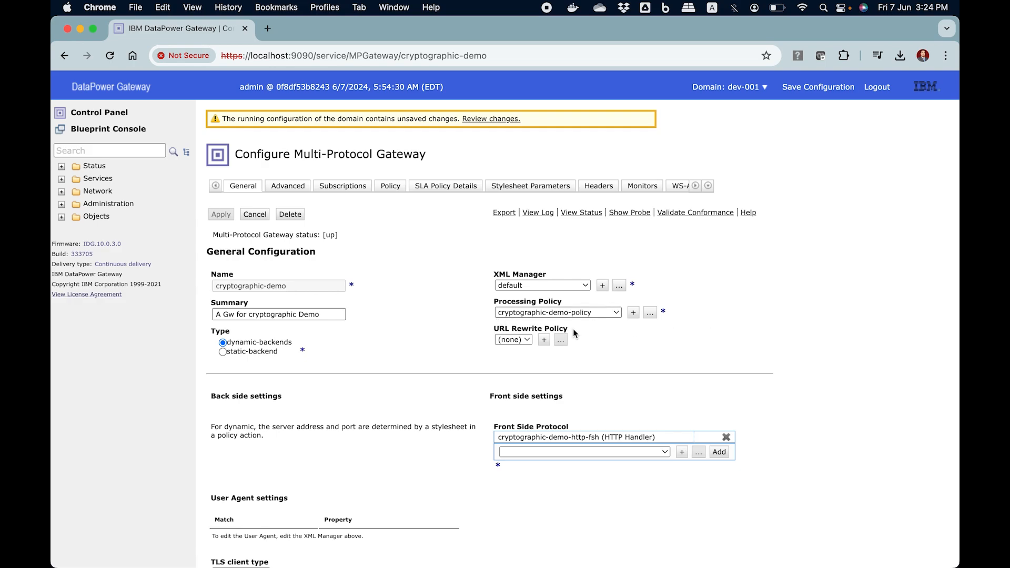
right_click(169, 30)
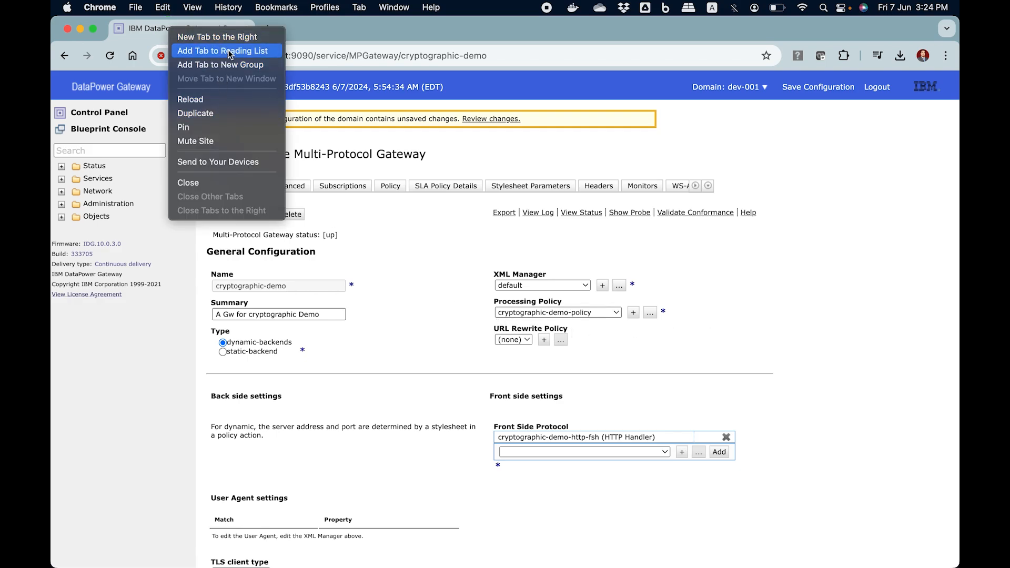
left_click(221, 115)
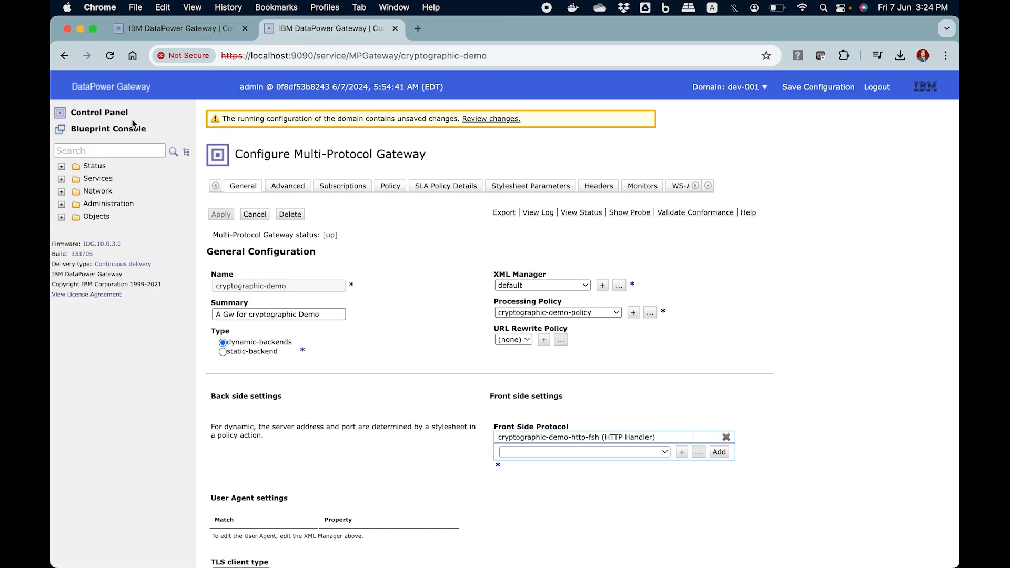
Step: Search the navigation for "multi" and open cryptographic-demo-policy from the Multi-Protocol Gateway policies
left_click(121, 151)
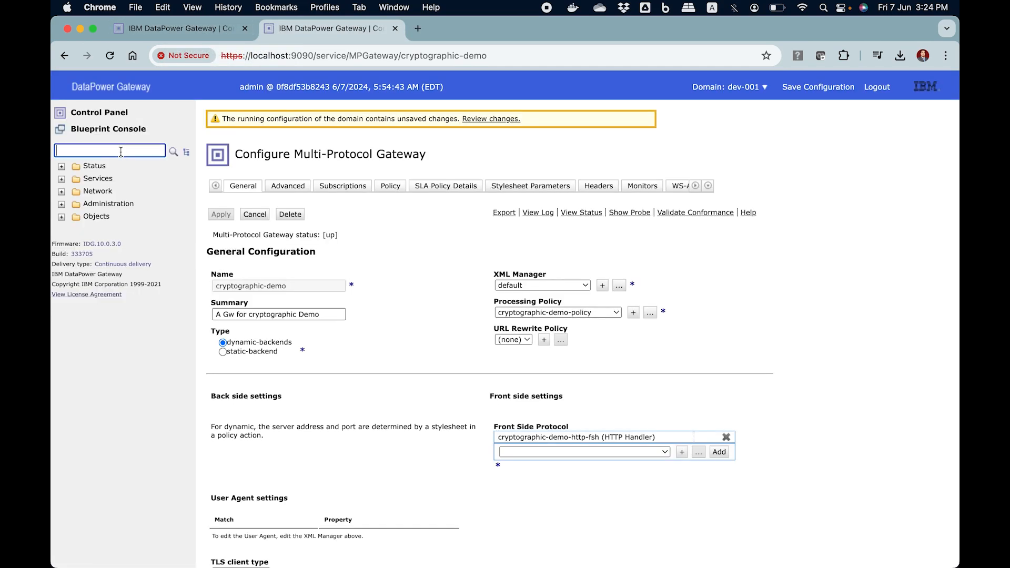
type("multi")
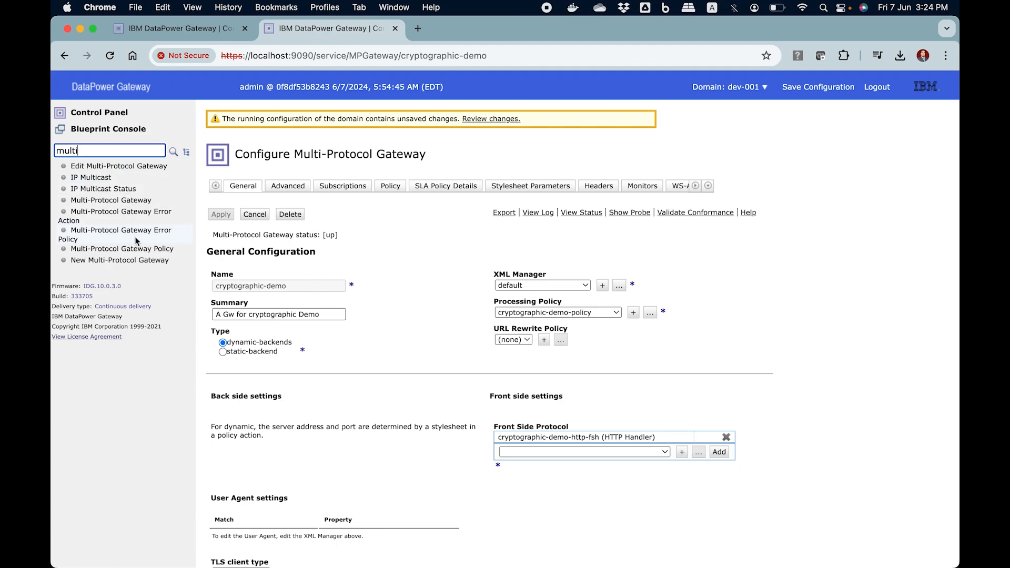
left_click(136, 249)
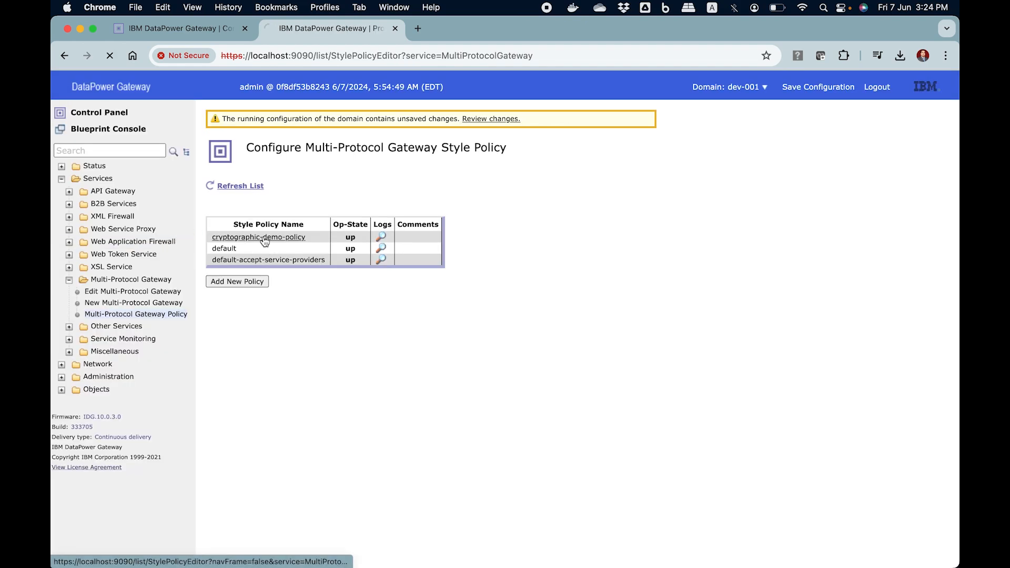
left_click(263, 238)
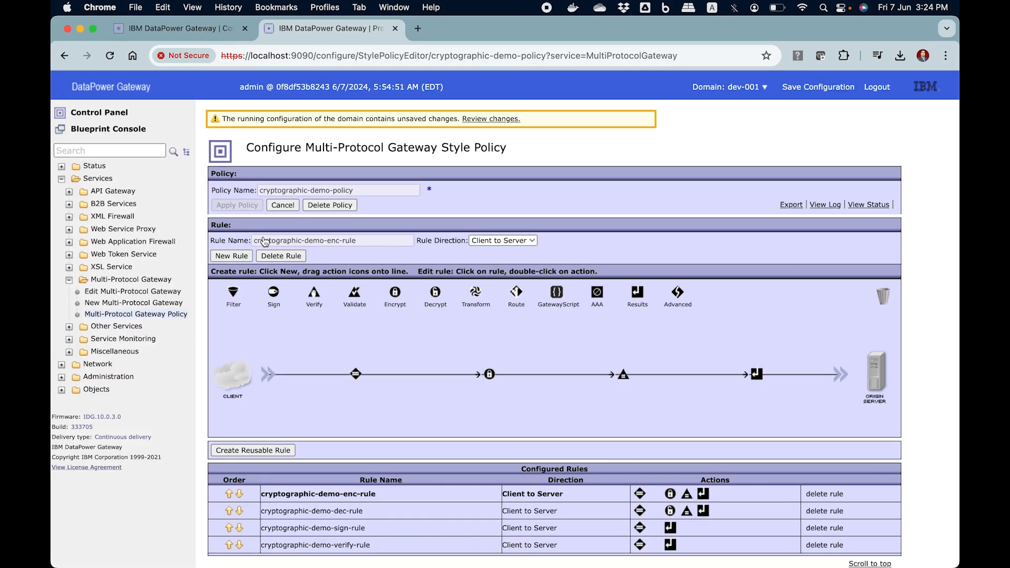
Step: Examine the decryption, sign and verify rules of the policy, including the match conditions of the sign and verify rules
scroll(367, 396, "down", 3)
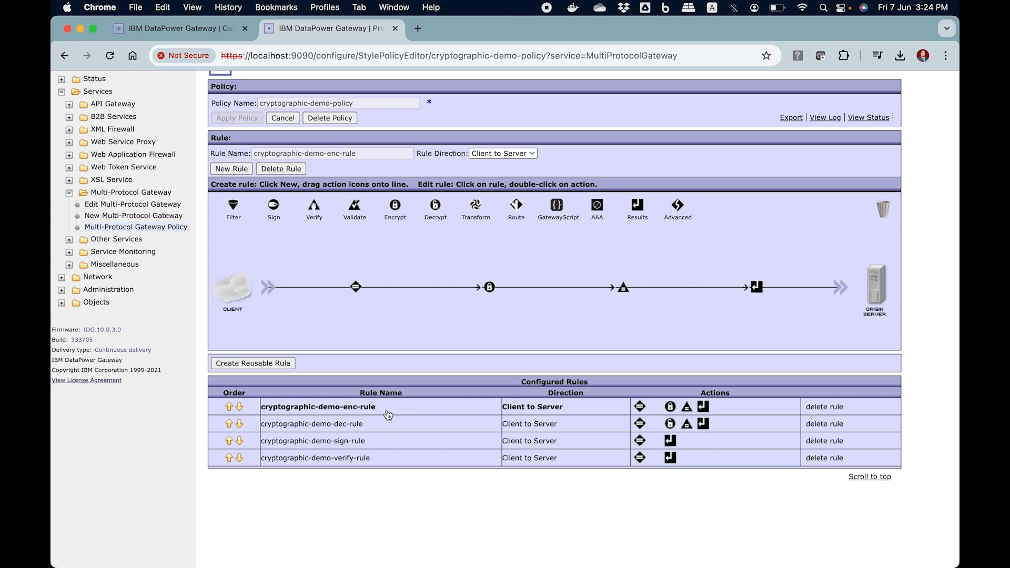
left_click(378, 428)
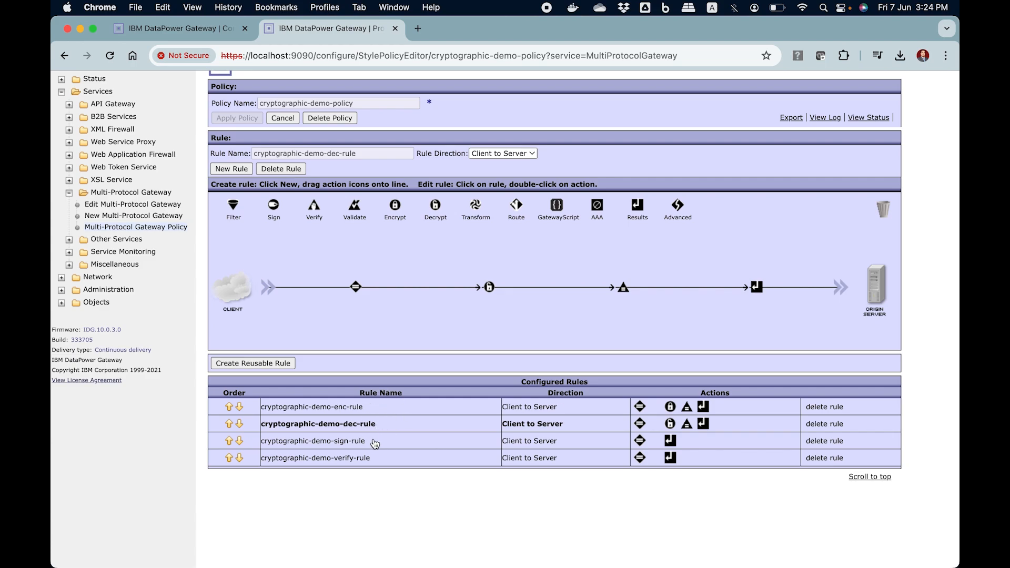
left_click(374, 443)
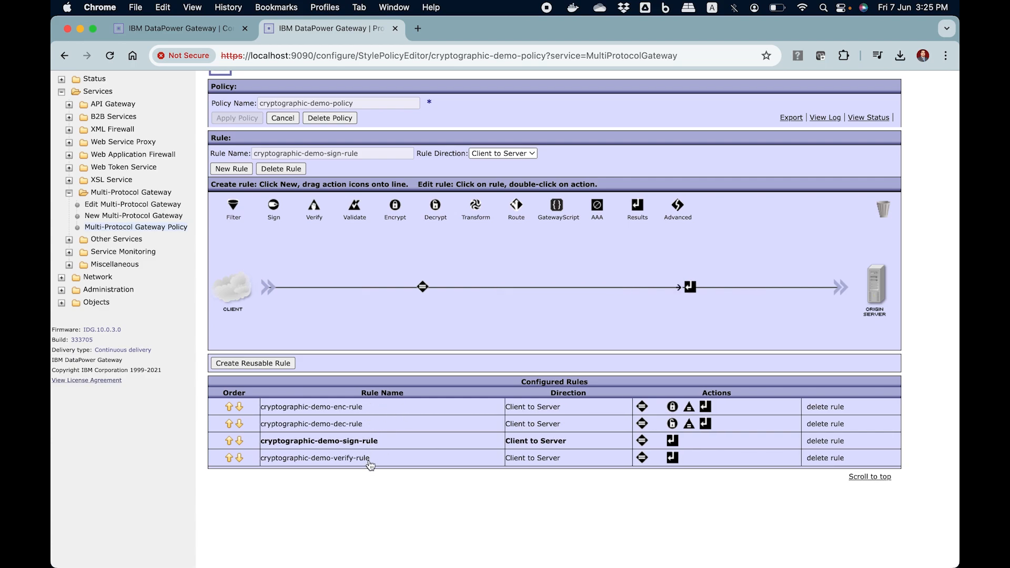
left_click(370, 459)
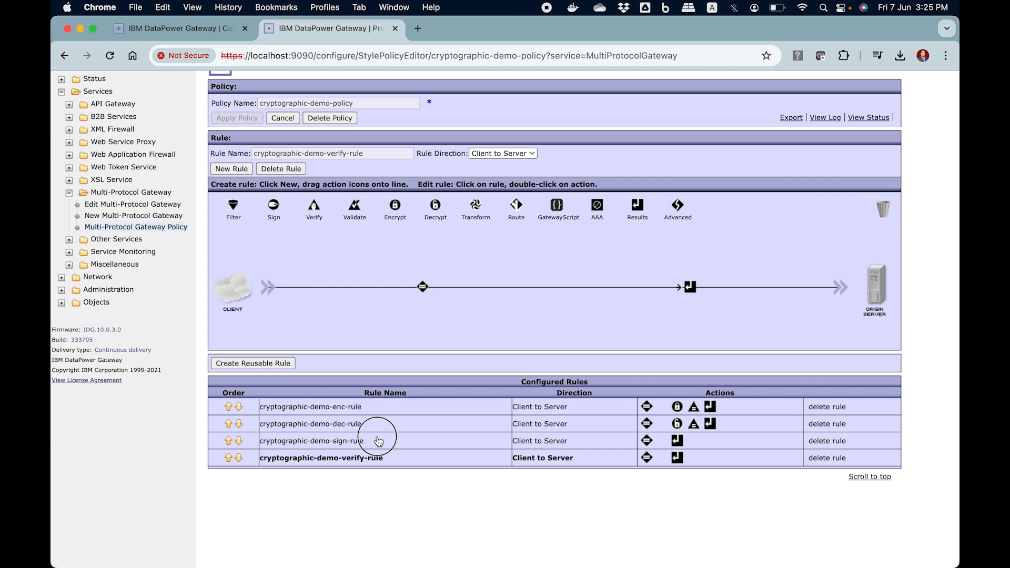
left_click(378, 441)
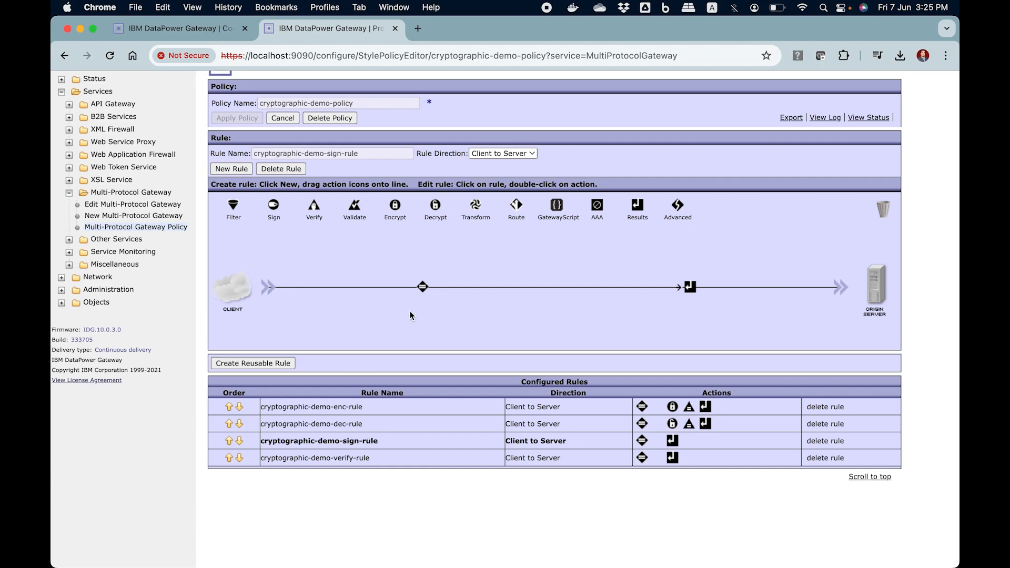
left_click(374, 459)
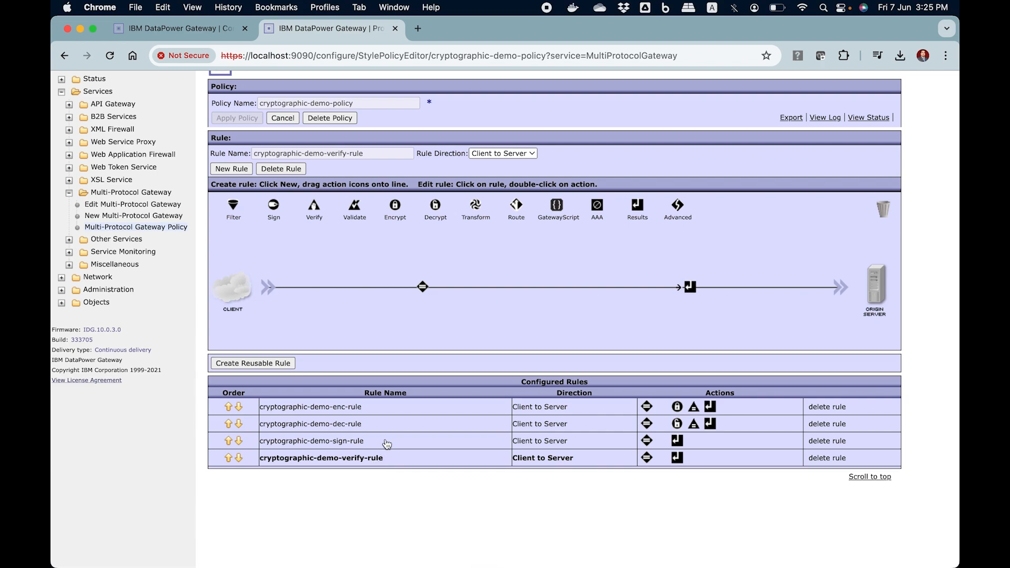
left_click(387, 441)
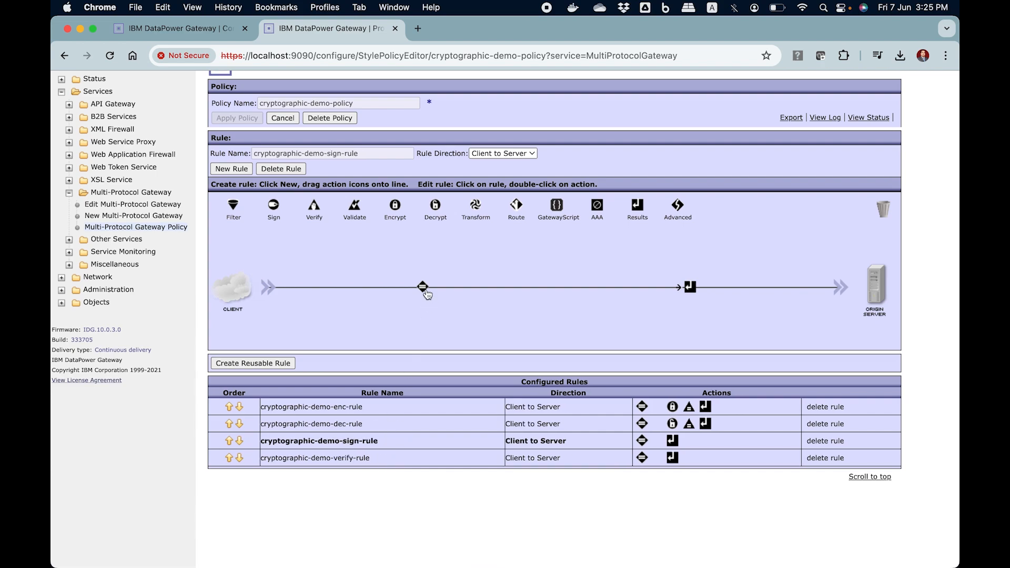
mouse_move(423, 289)
left_click(364, 457)
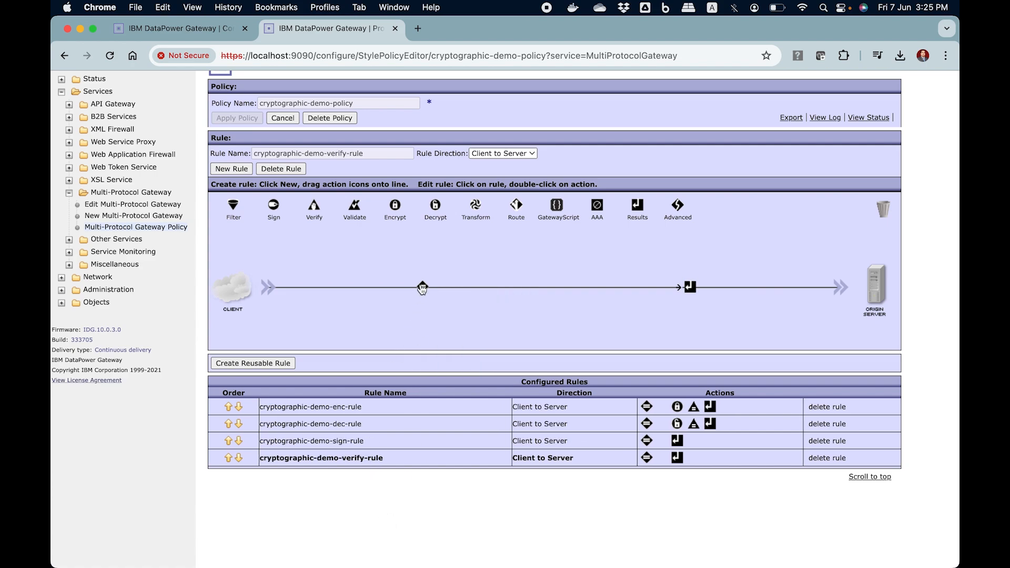
mouse_move(423, 288)
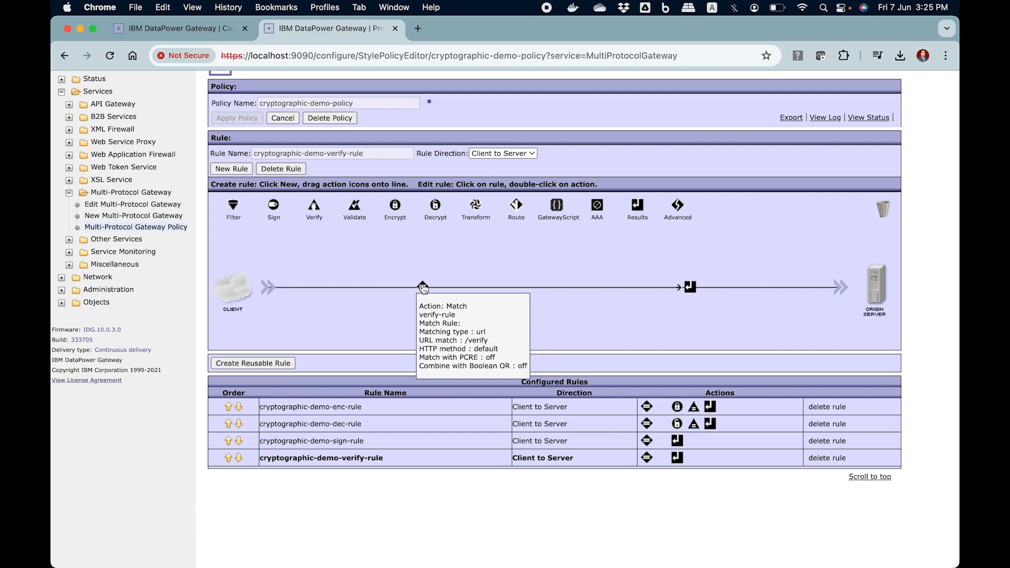
Step: Add an Advanced action between Match and Results in cryptographic-demo-sign-rule and choose Set Variable as its type
left_click(369, 440)
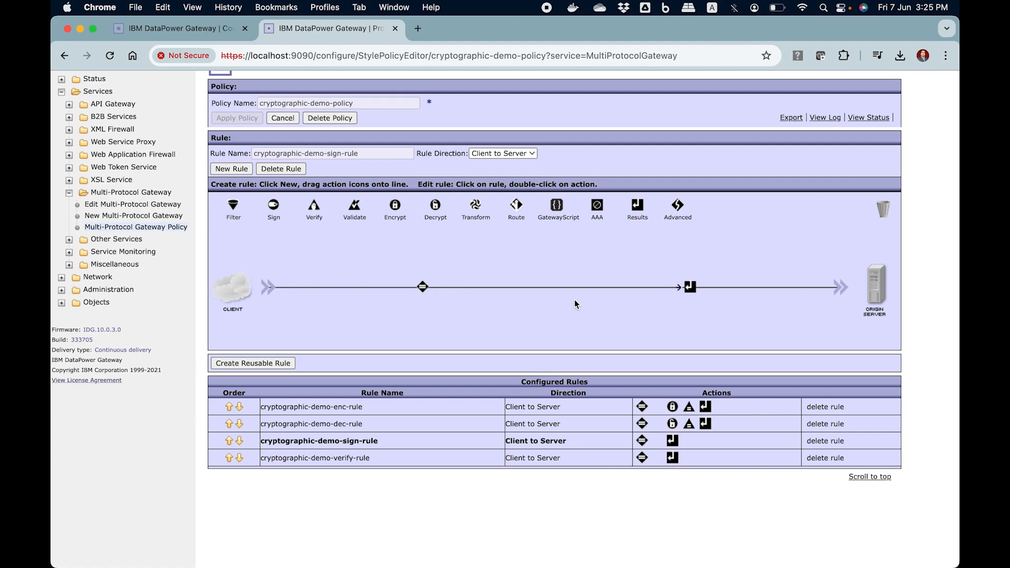
left_click_drag(674, 209, 636, 288)
double_click(555, 287)
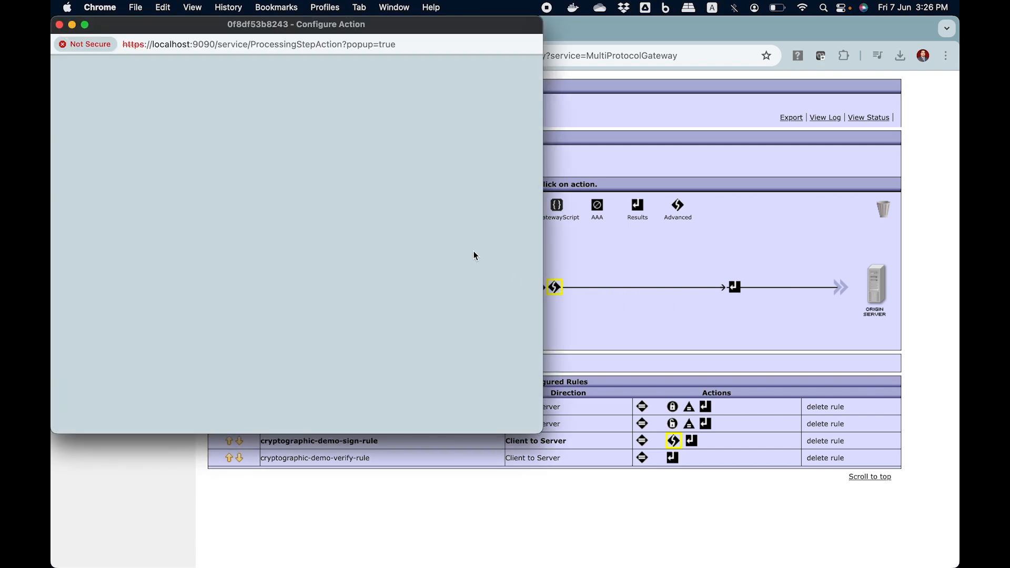
scroll(270, 332, "down", 5)
scroll(266, 341, "down", 10)
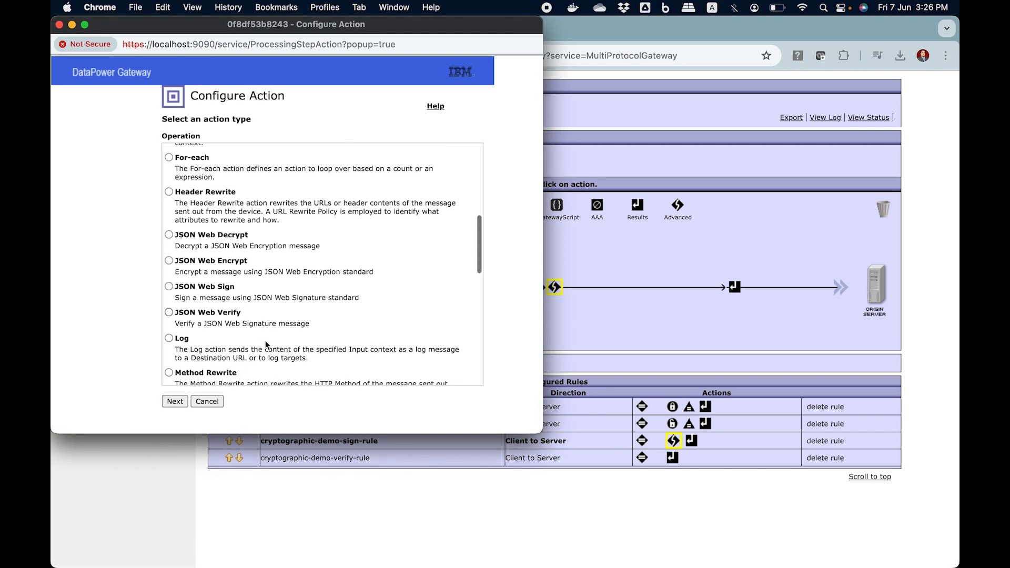
scroll(265, 344, "down", 3)
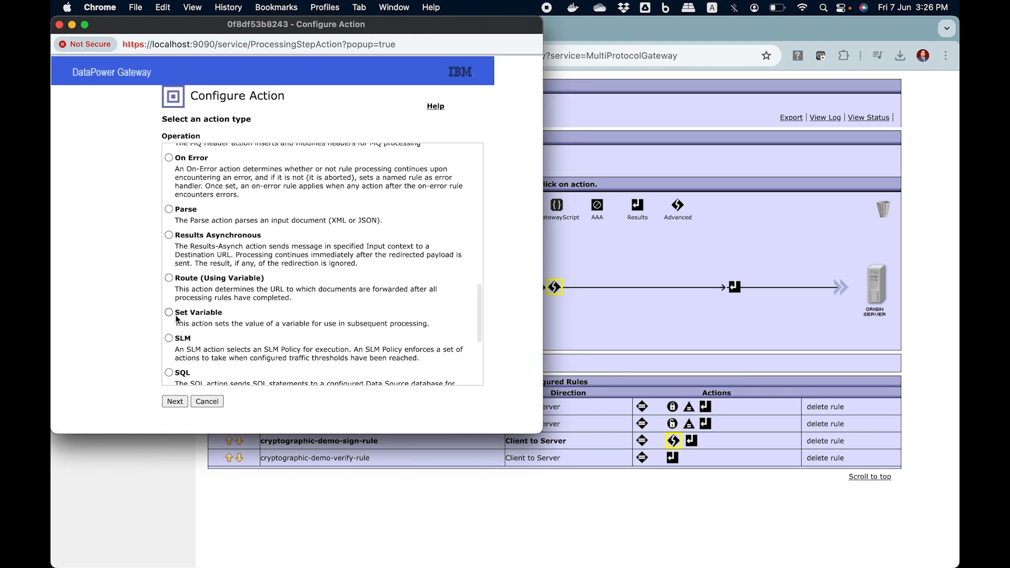
left_click(169, 312)
left_click(175, 401)
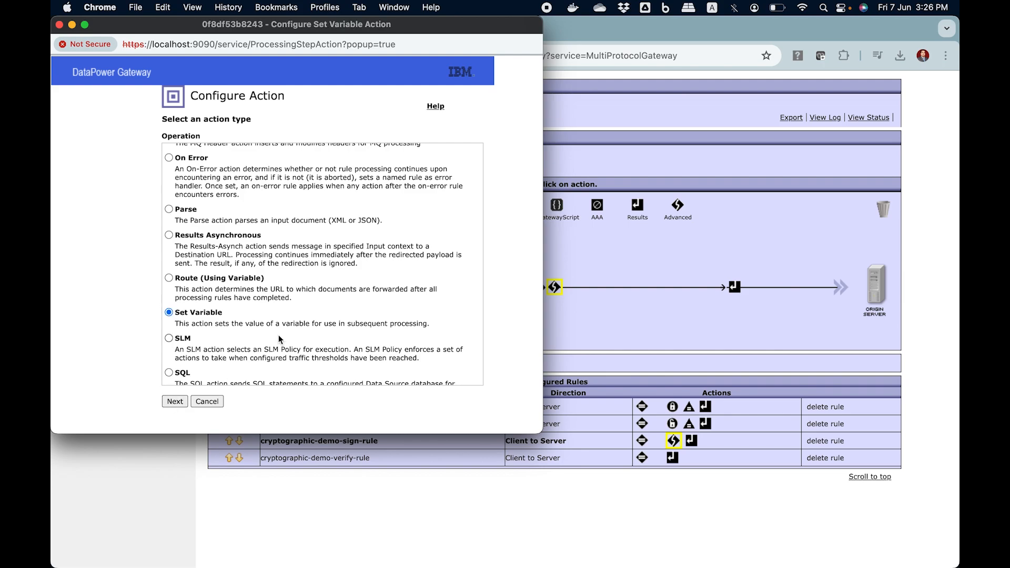
Step: Assign 1 to the service variable var://service/mpgw/skip-backside in the sign rule's Set Variable action and save the action
left_click(323, 258)
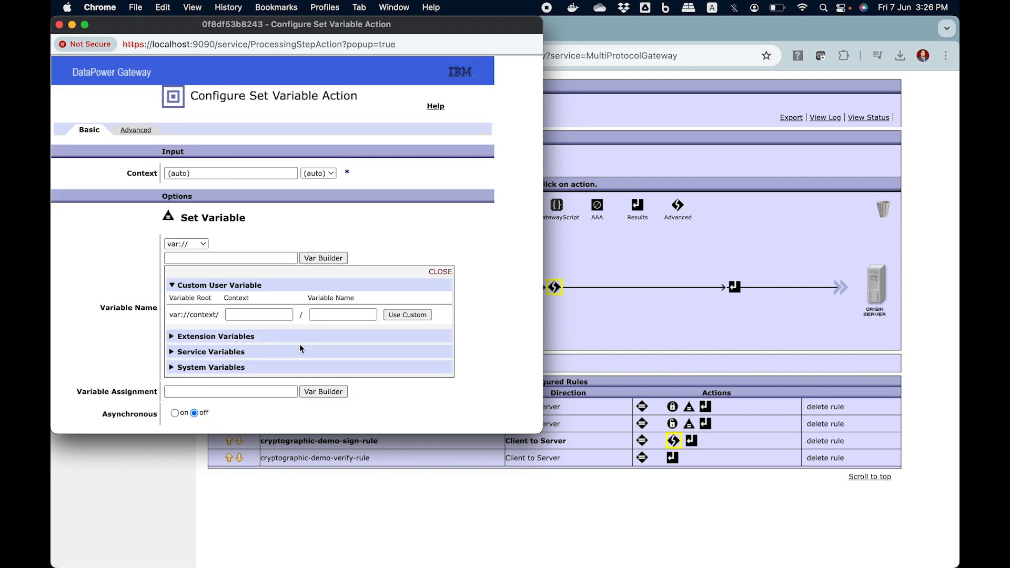
left_click(256, 349)
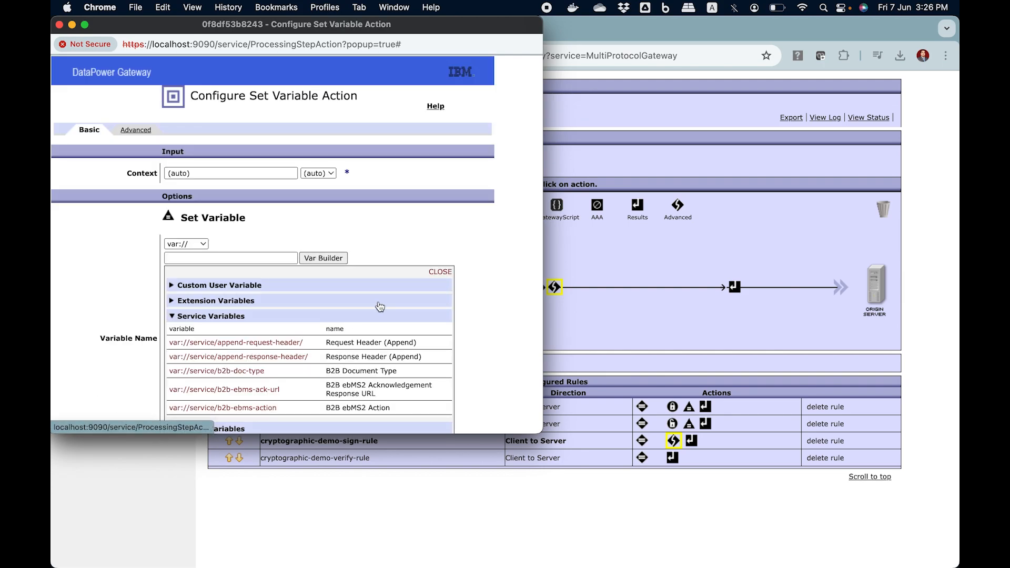
key("super+f")
type("skip")
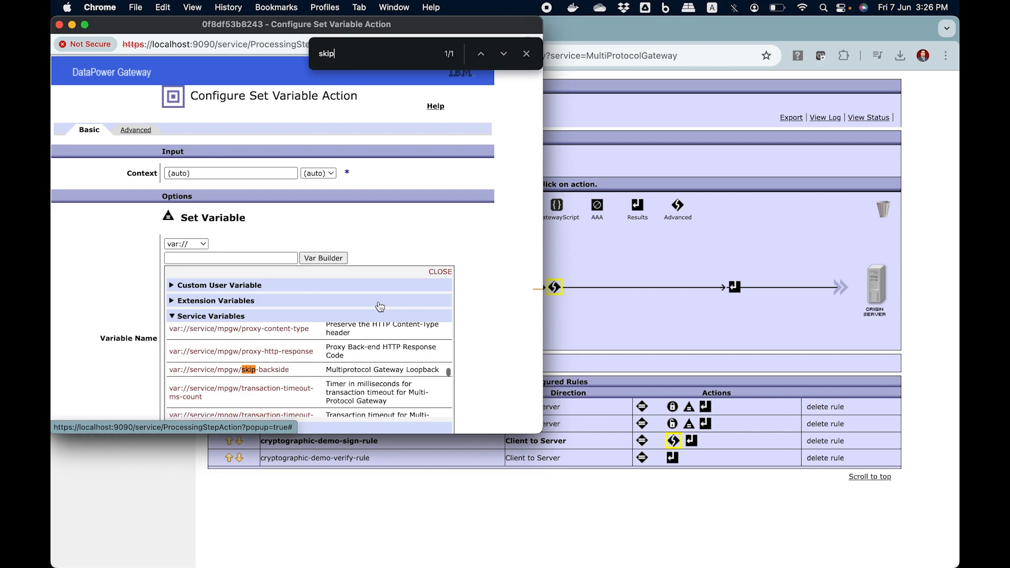
left_click(276, 370)
left_click(255, 280)
type("1")
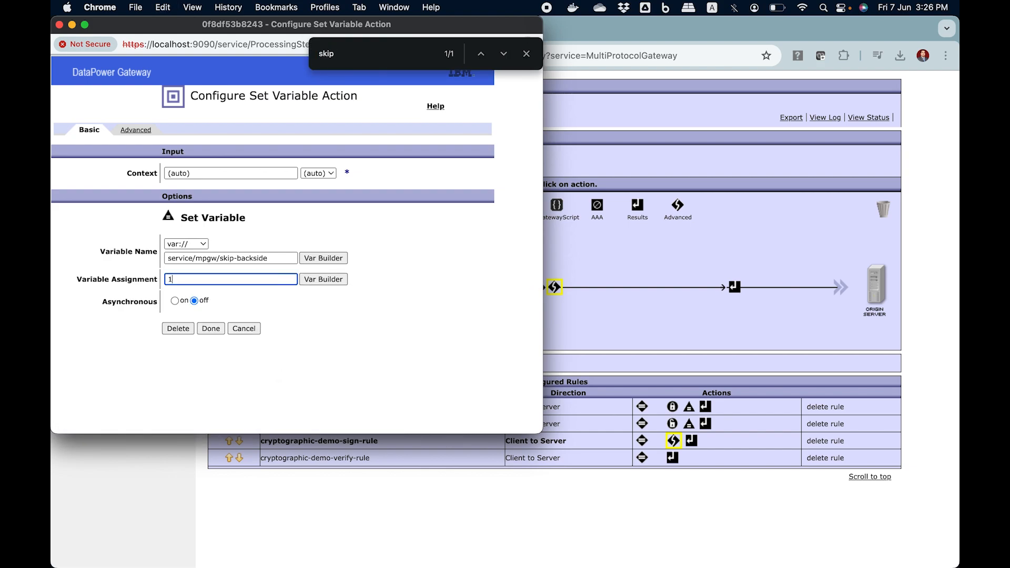
left_click(212, 327)
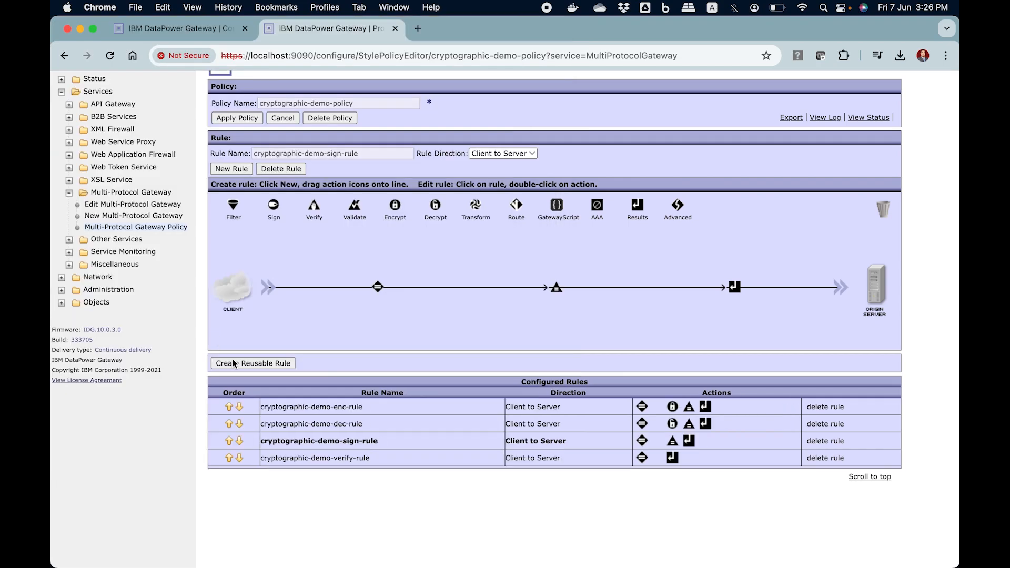
Step: Add an Advanced action between Match and Results in cryptographic-demo-verify-rule and choose Set Variable as its type
left_click(380, 465)
left_click_drag(678, 206, 591, 289)
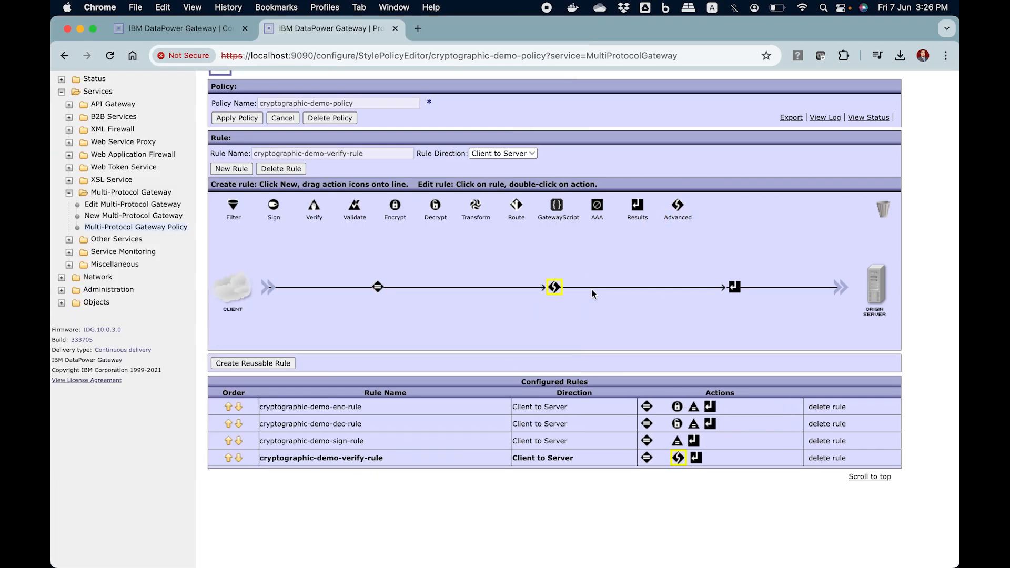
double_click(555, 288)
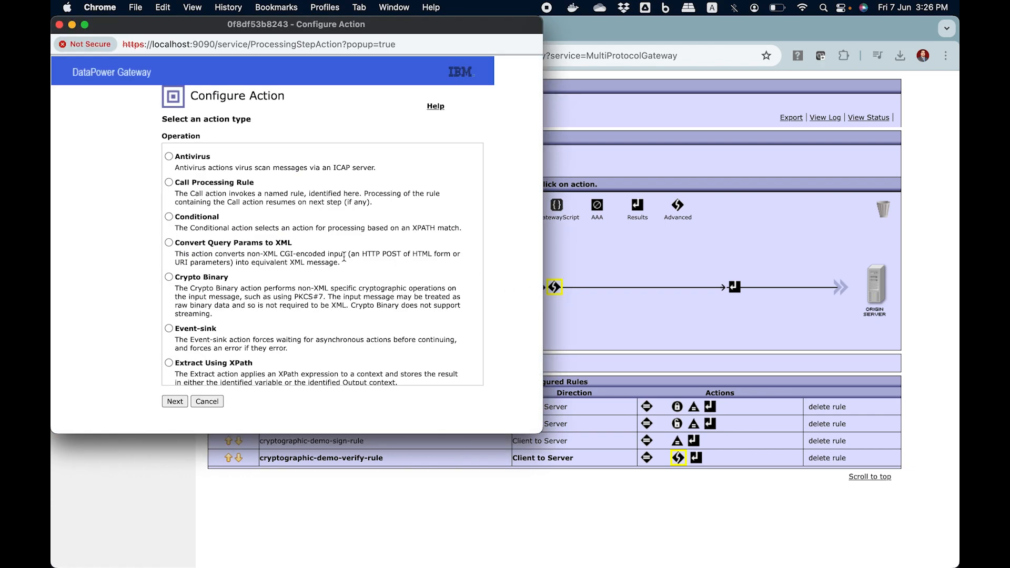
scroll(353, 258, "down", 10)
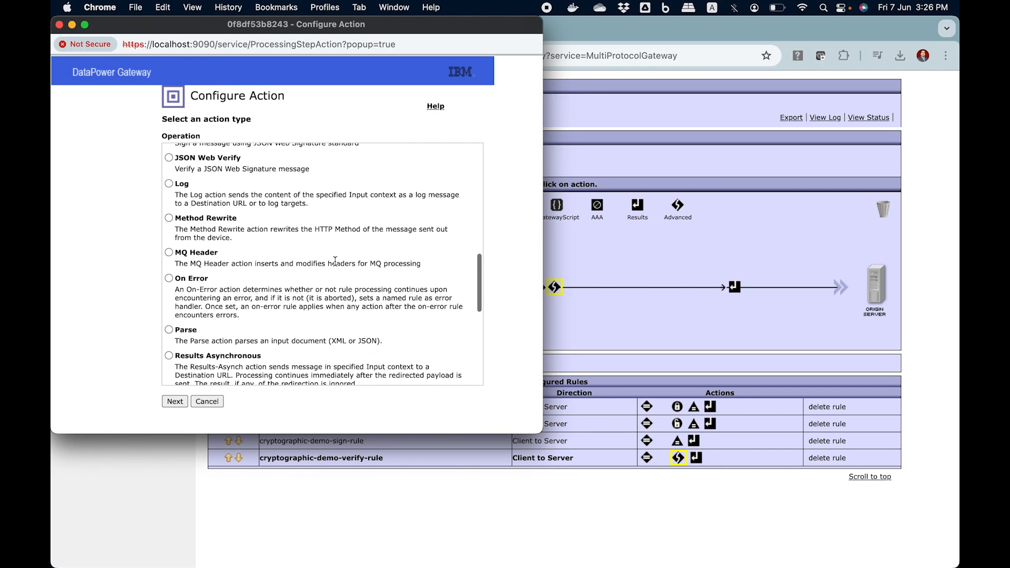
scroll(335, 260, "down", 5)
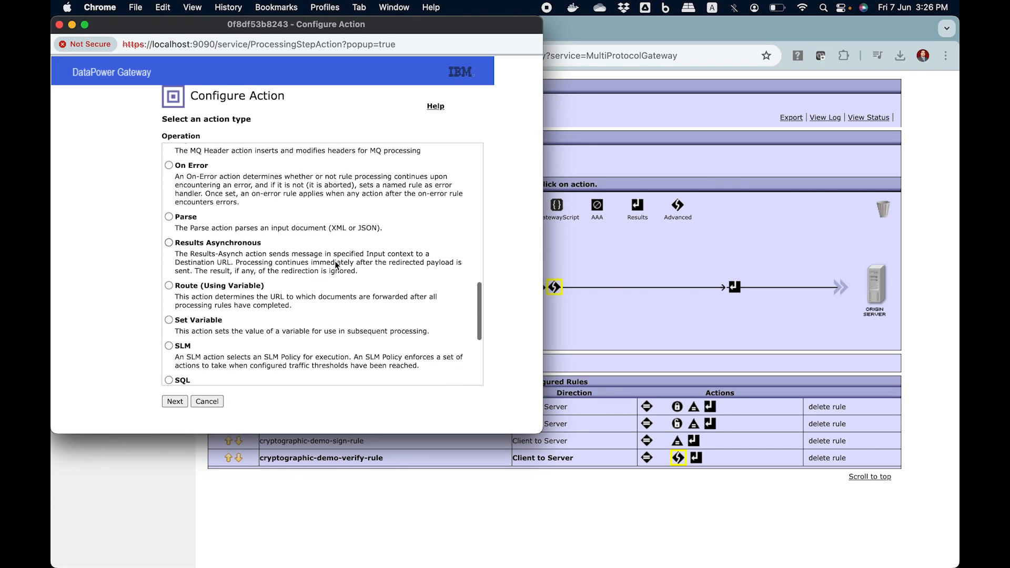
scroll(337, 265, "down", 1)
left_click(169, 296)
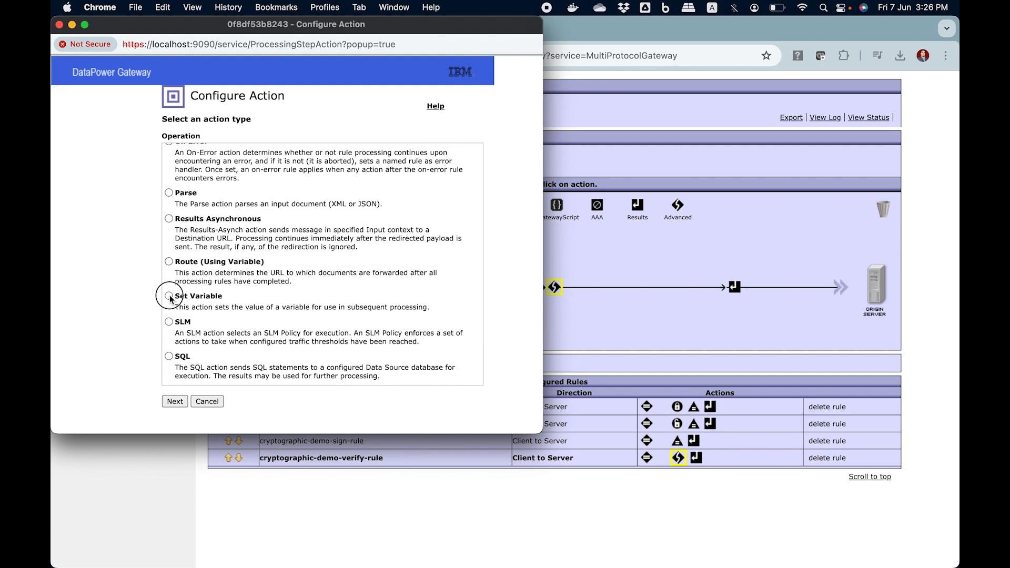
left_click(175, 402)
Step: Assign 1 to the service variable var://service/mpgw/skip-backside in the verify rule's Set Variable action and save the action
left_click(317, 259)
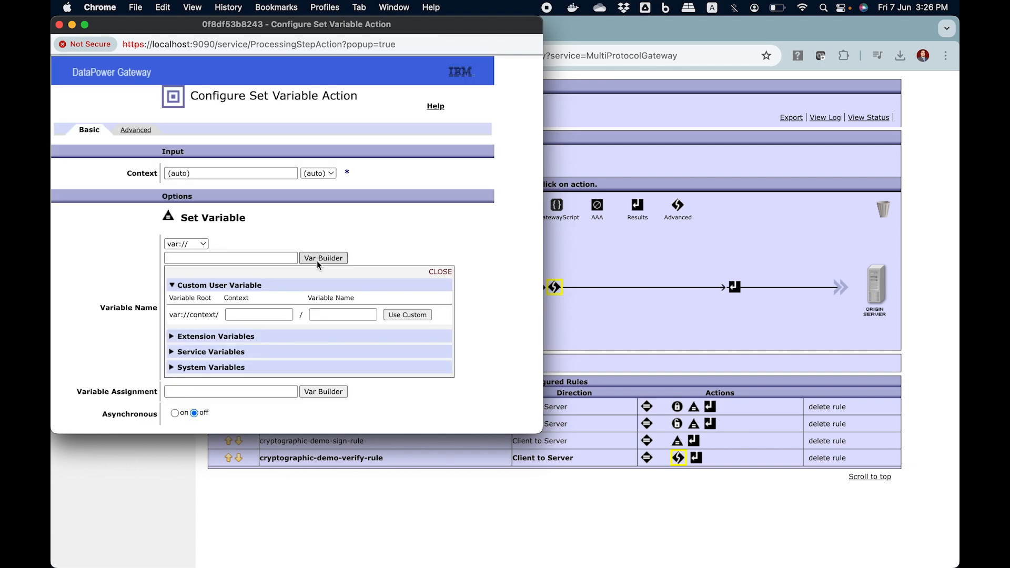
left_click(238, 353)
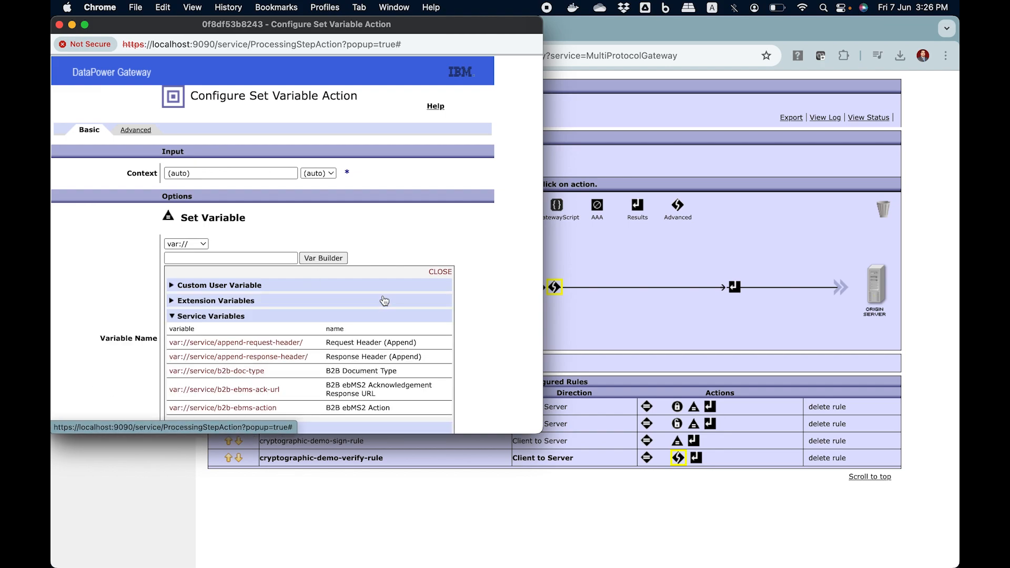
key("super+f")
type("skip")
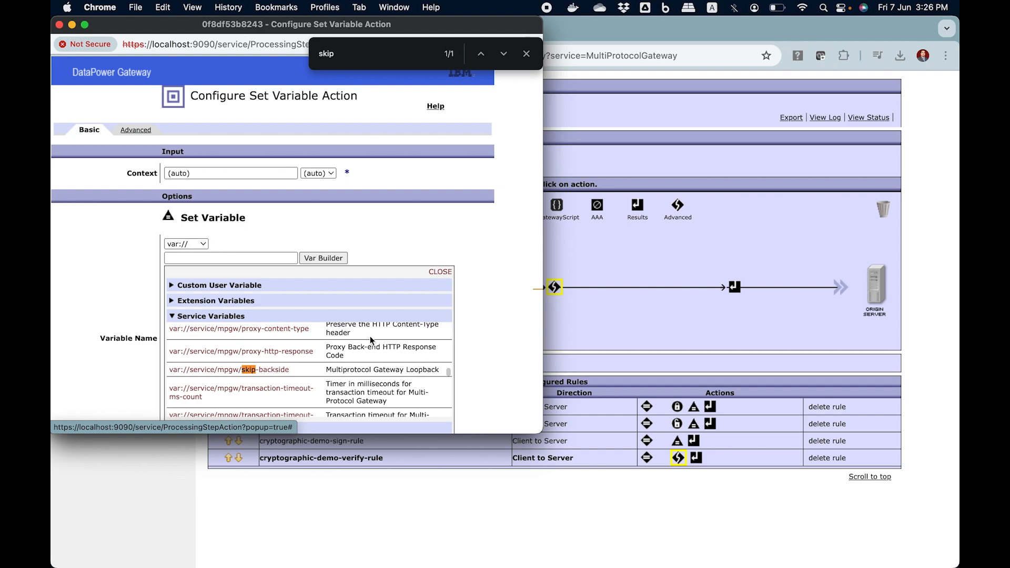
left_click(283, 369)
left_click(241, 283)
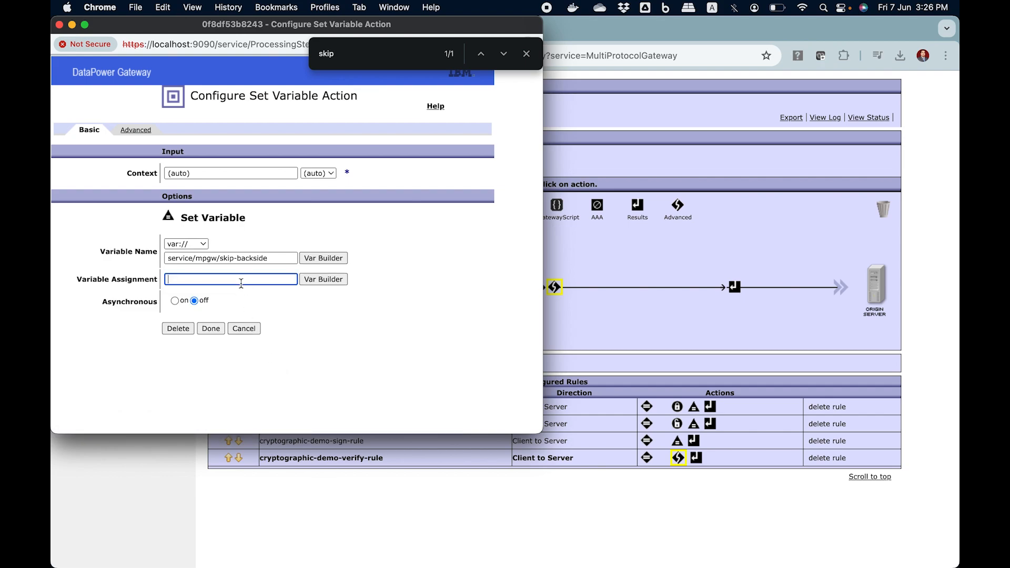
type("1")
left_click(220, 327)
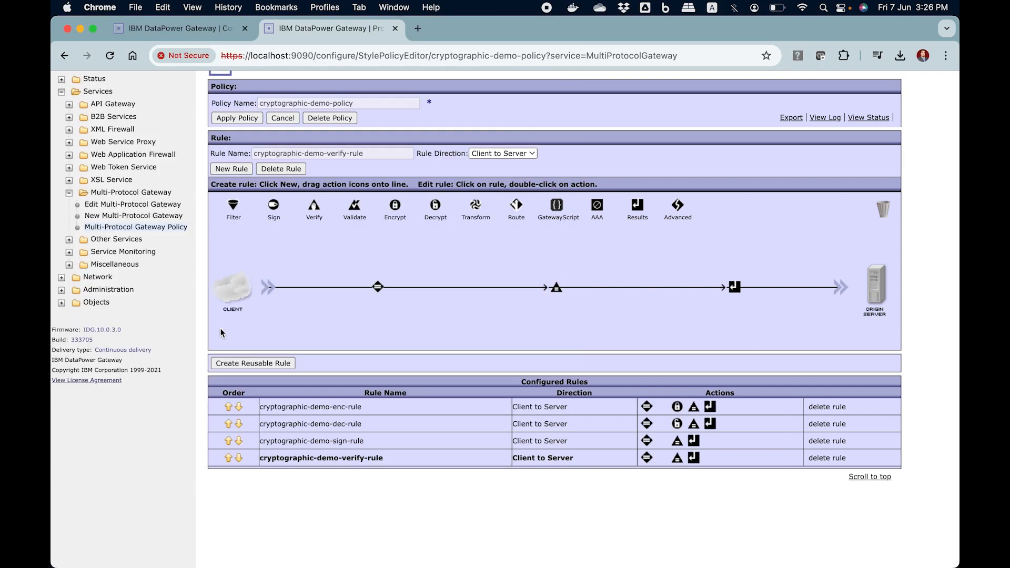
Step: Add a Sign action between Match and Set Variable in cryptographic-demo-sign-rule
left_click(363, 446)
left_click(371, 459)
left_click(370, 443)
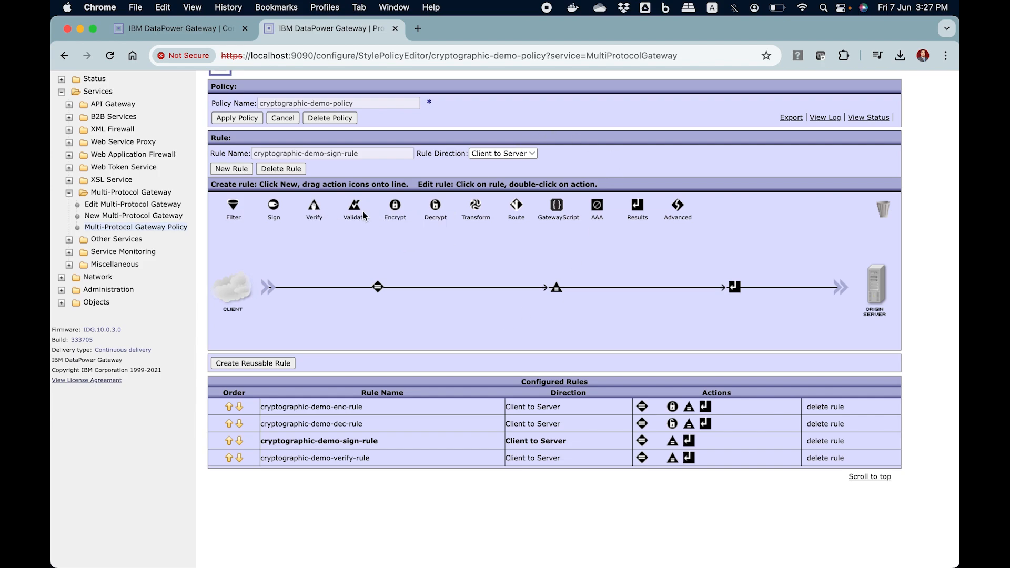
left_click_drag(273, 206, 481, 288)
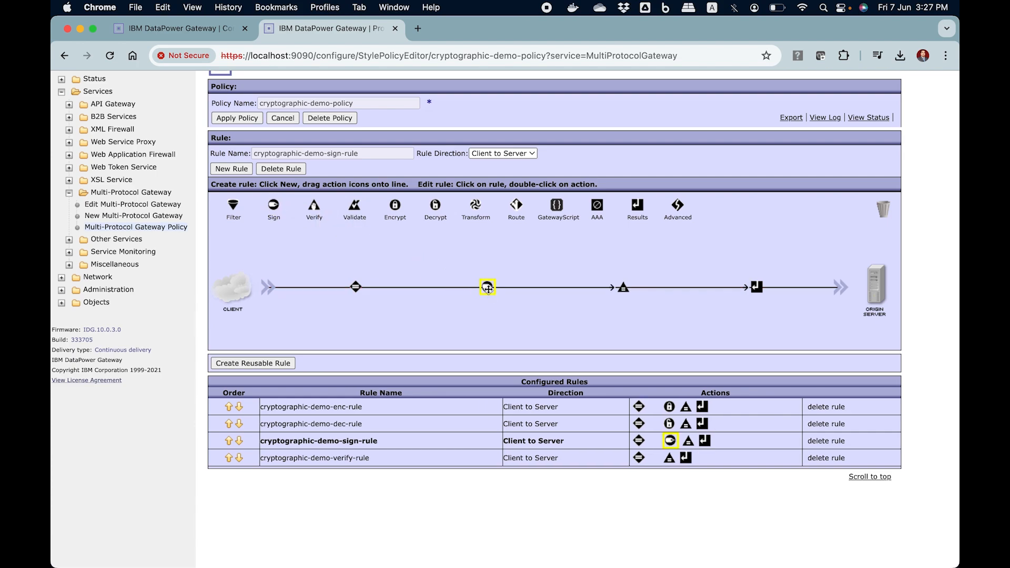
double_click(487, 288)
scroll(405, 311, "down", 3)
scroll(405, 311, "down", 1)
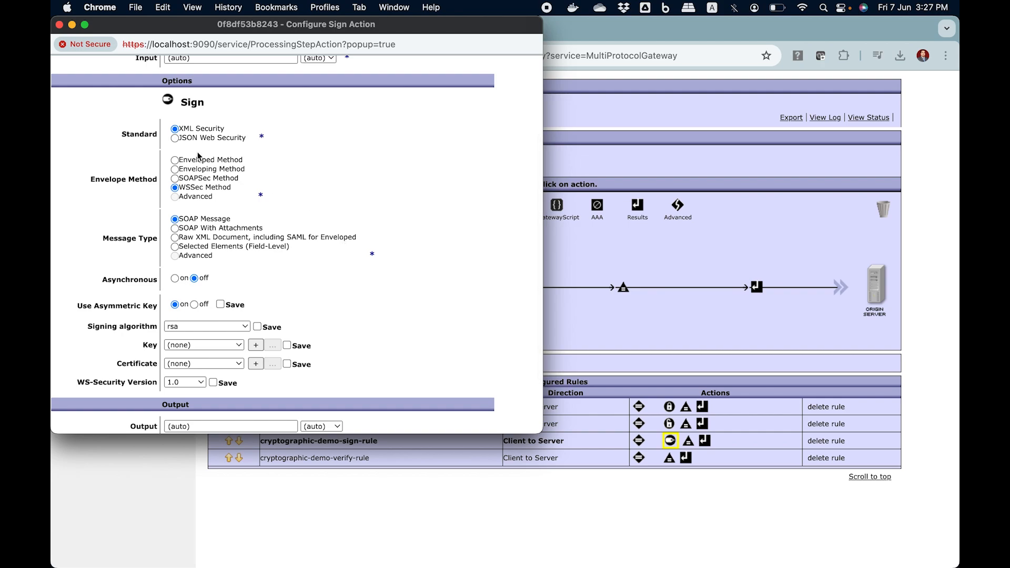
scroll(218, 266, "down", 1)
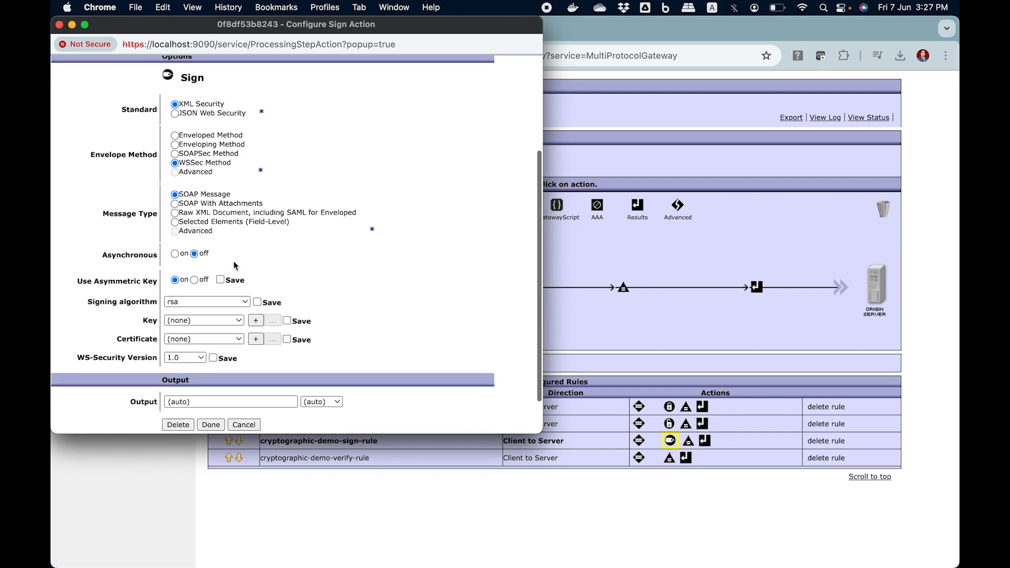
scroll(215, 222, "down", 2)
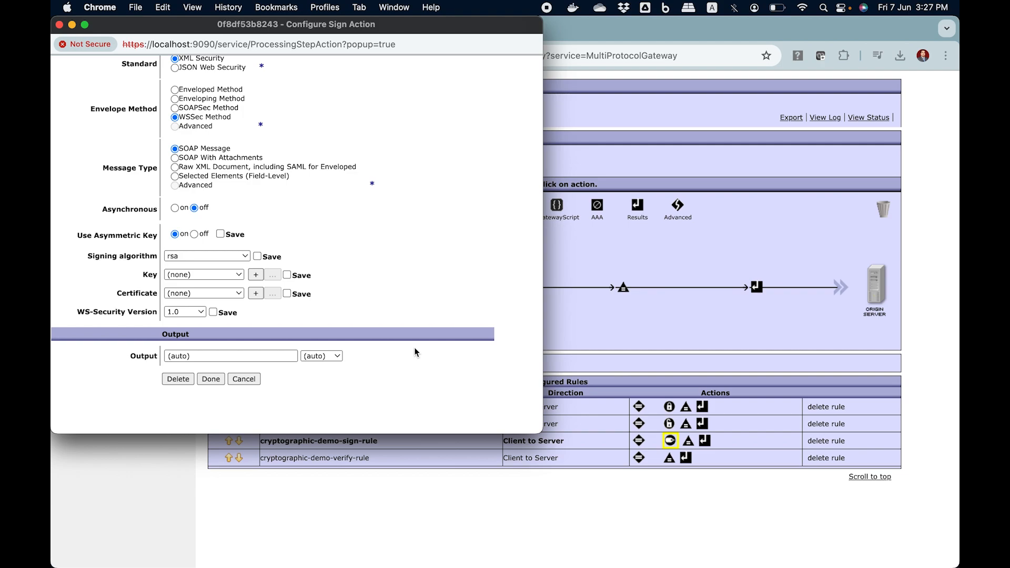
left_click(235, 295)
left_click(226, 306)
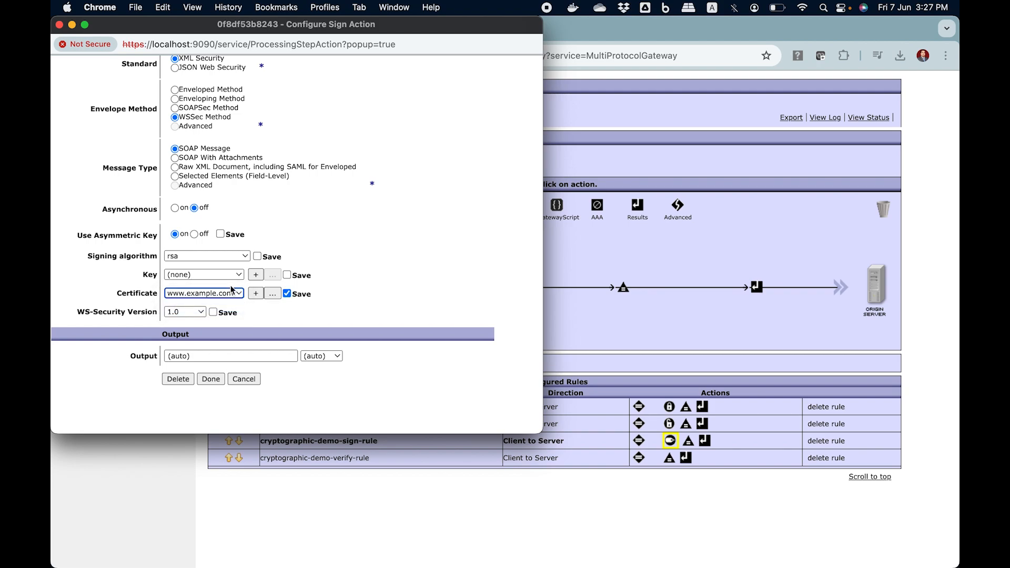
left_click(231, 288)
left_click(230, 293)
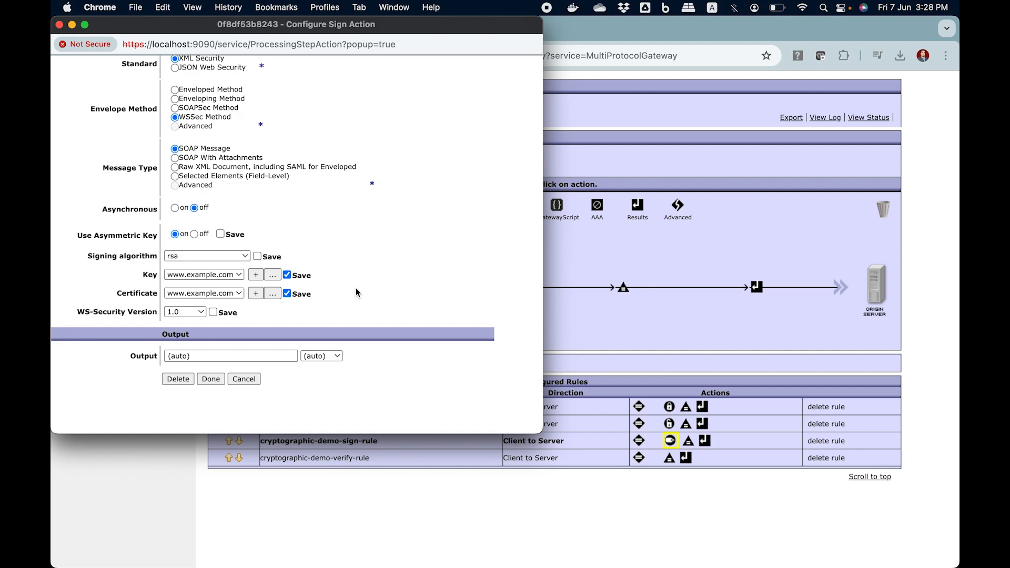
left_click(211, 379)
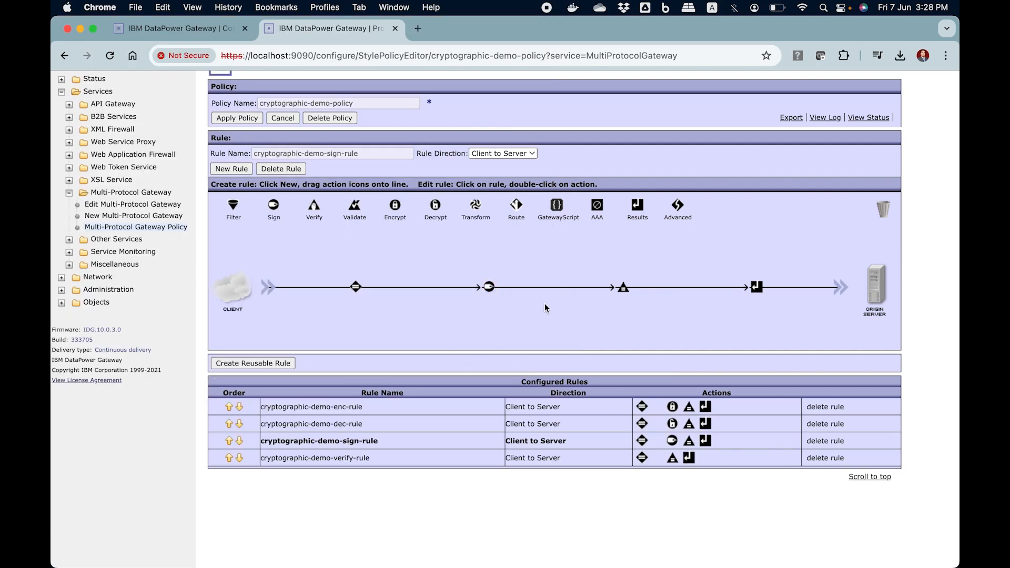
Step: Apply the changes to cryptographic-demo-policy and save the domain configuration
left_click(239, 114)
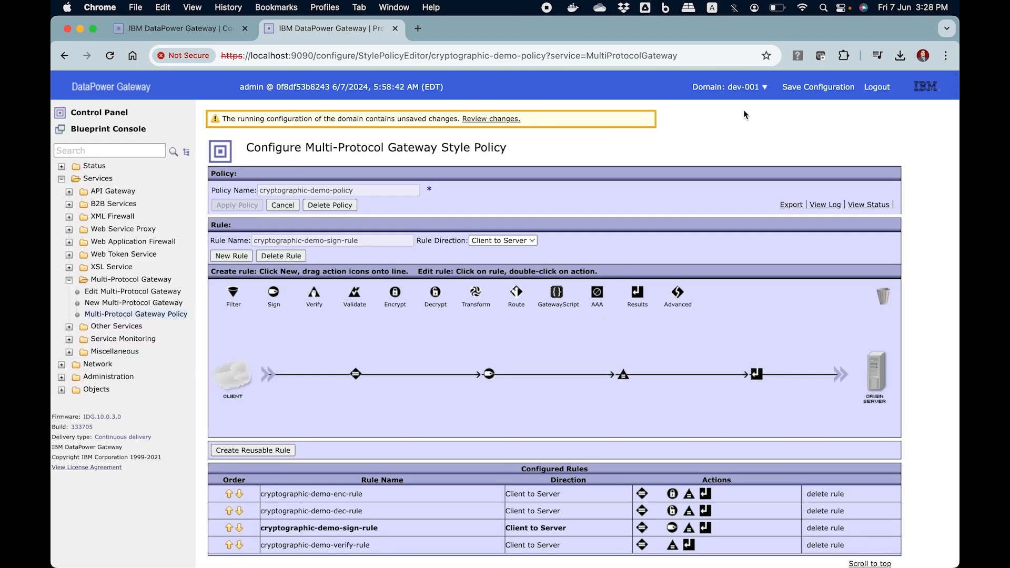
left_click(812, 87)
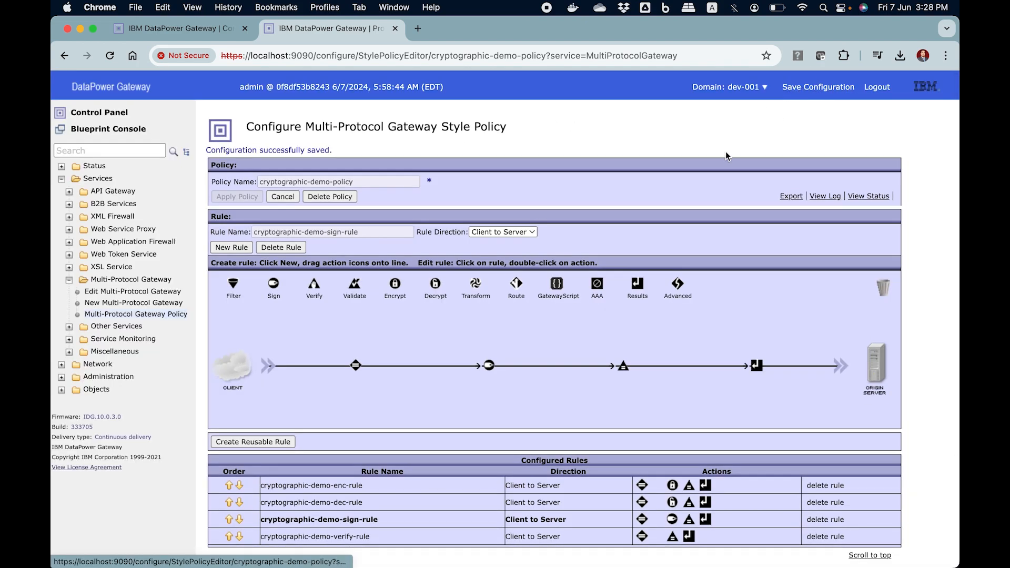
scroll(567, 285, "down", 3)
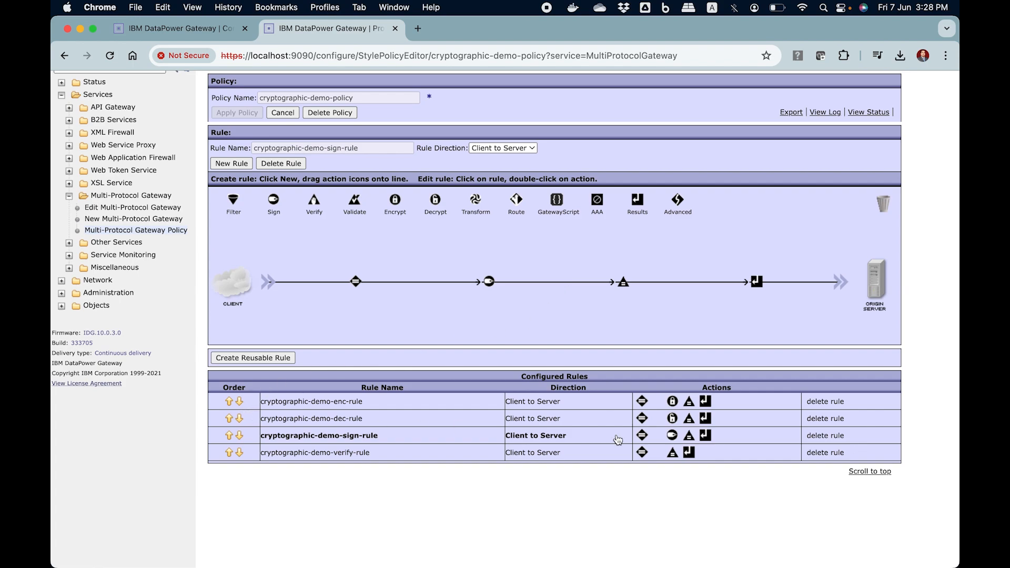
mouse_move(646, 433)
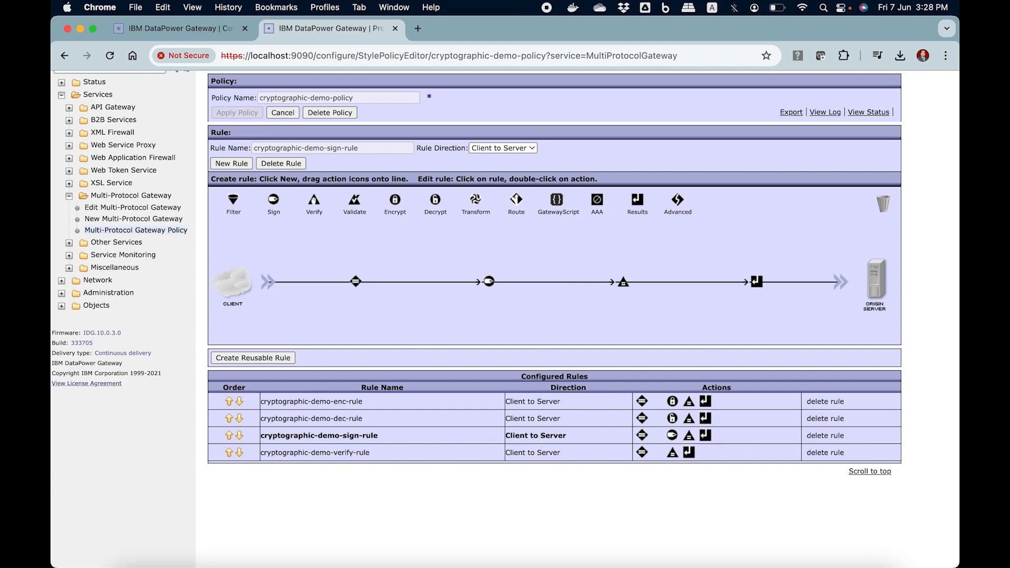
Step: Switch to Visual Studio Code and create a new HTTP request in the Postman extension
mouse_move(420, 542)
left_click(386, 541)
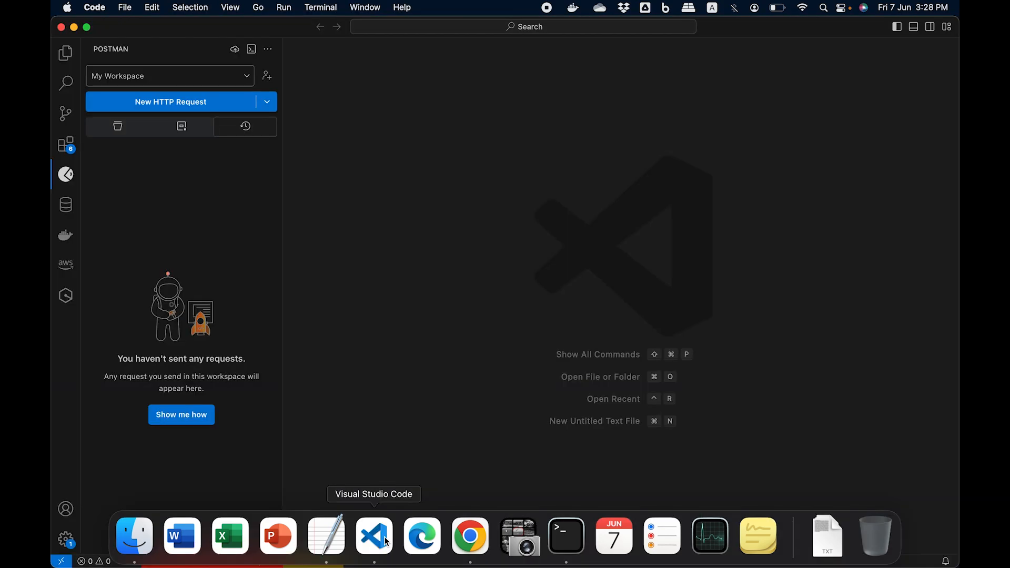
left_click(198, 105)
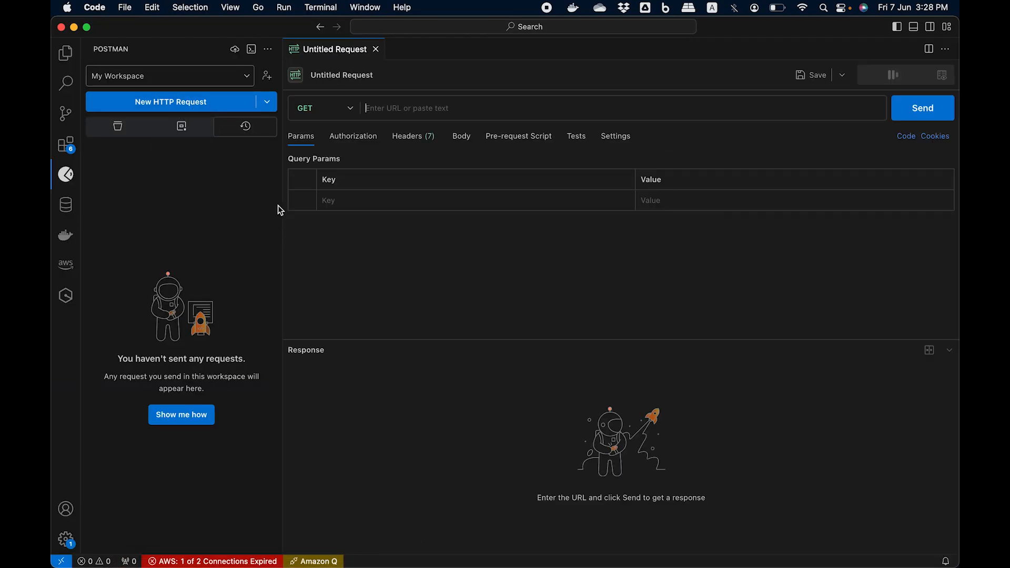
left_click(350, 110)
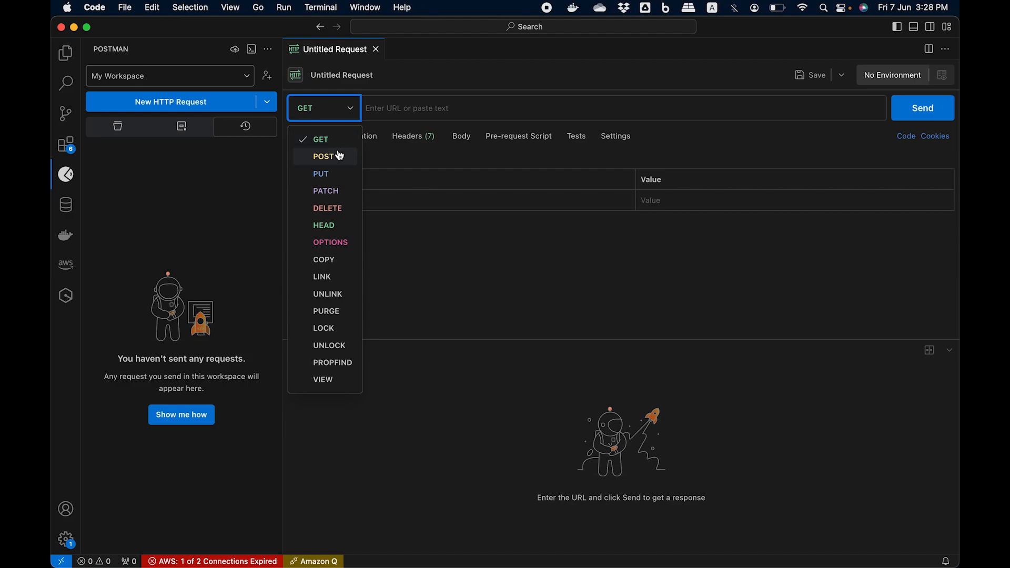
left_click(323, 157)
left_click(432, 98)
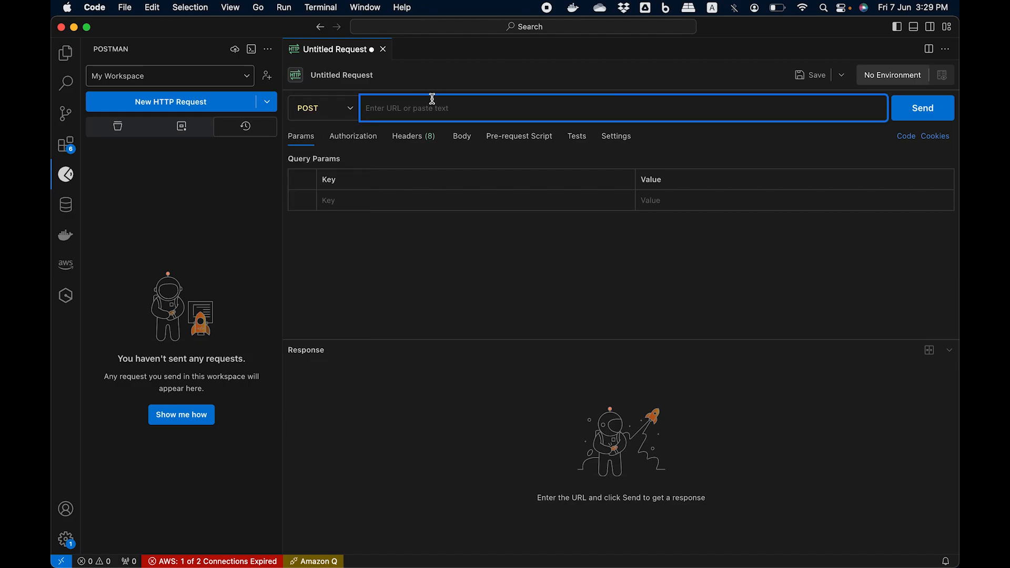
type("http:")
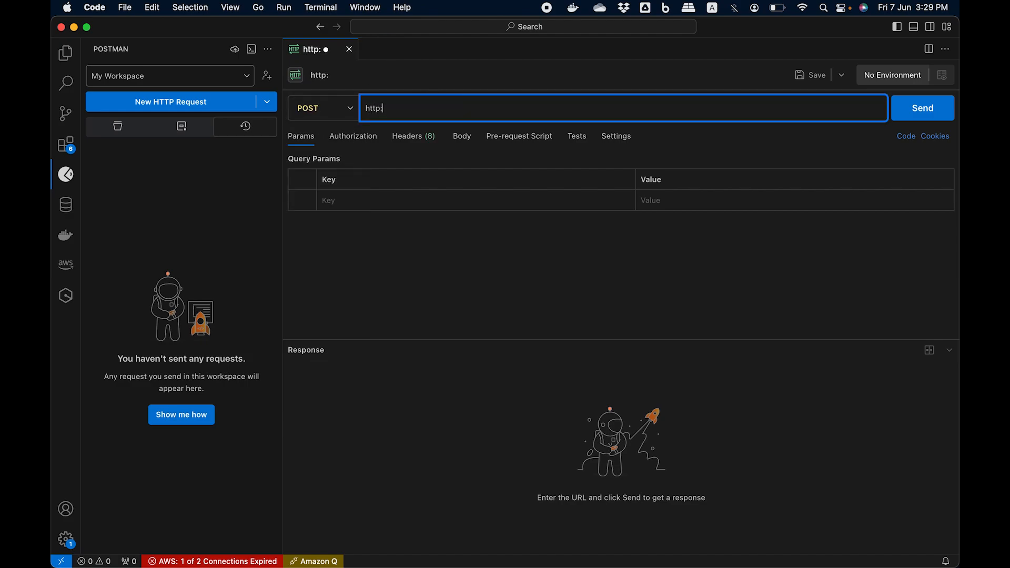
type("//localhost:8000/sign")
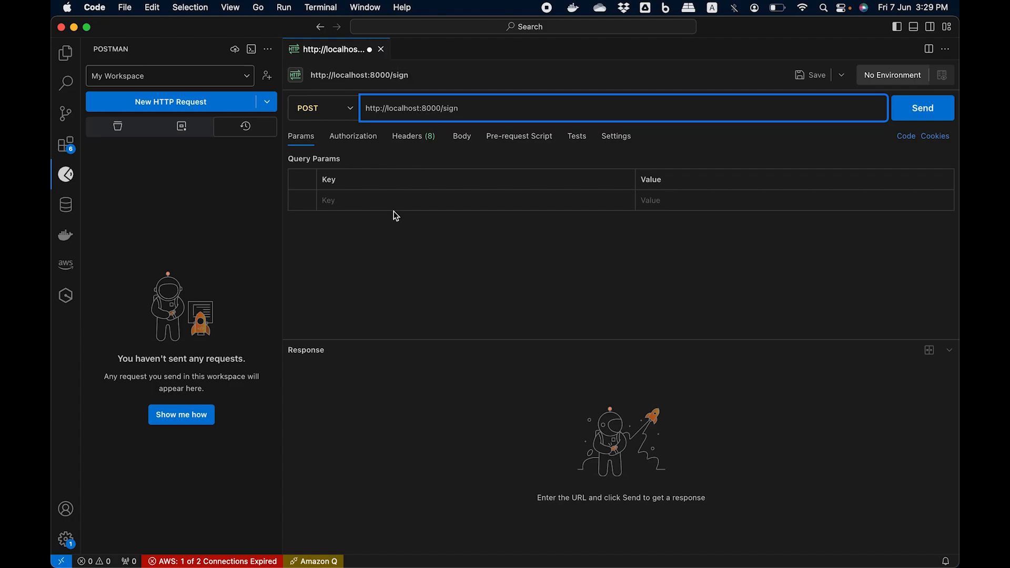
left_click(383, 248)
Step: Set the request body to raw XML and paste the copied SOAP PlaceOrder envelope into it
left_click(462, 137)
left_click(506, 161)
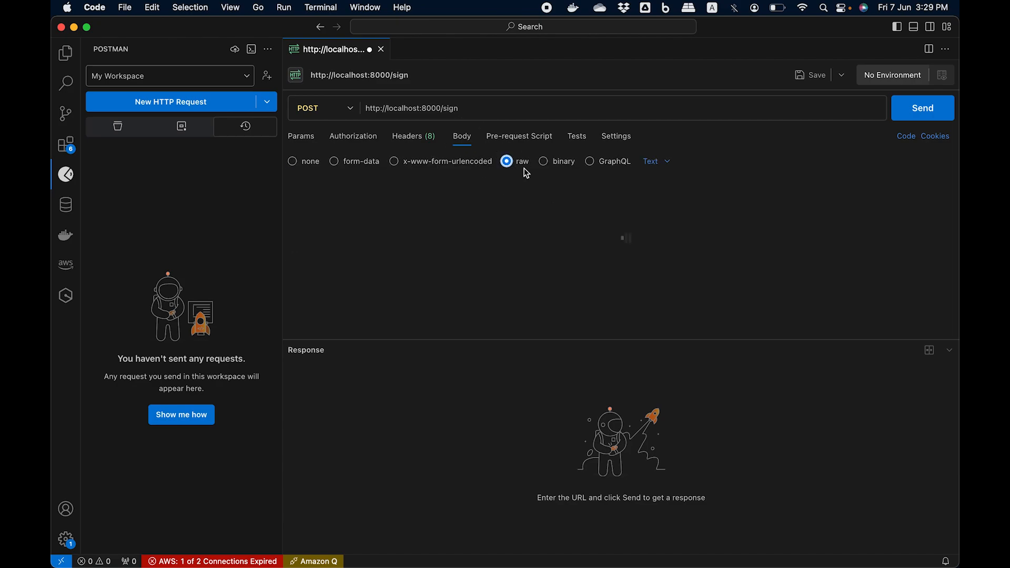
left_click(667, 162)
left_click(667, 261)
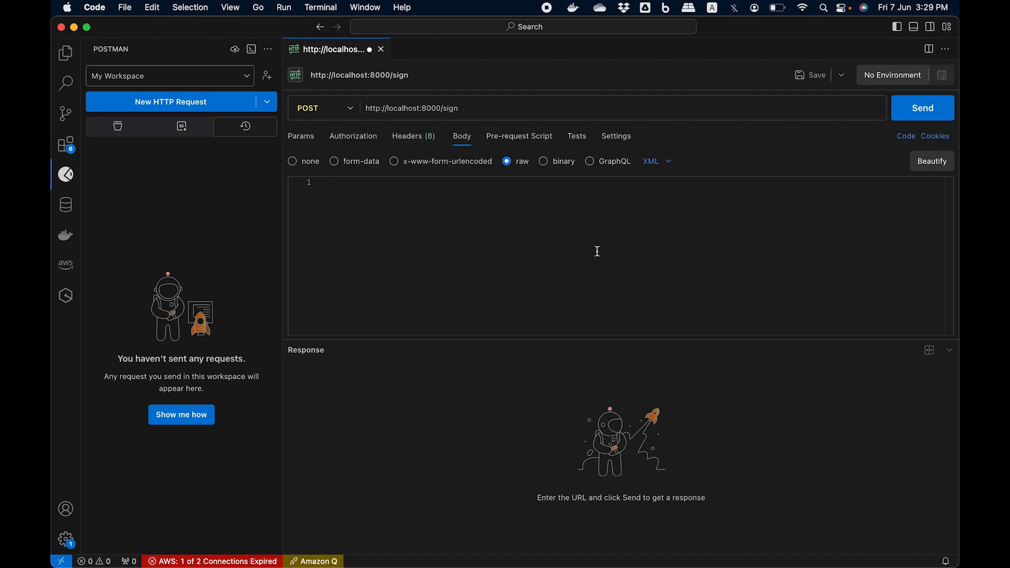
key("super+v")
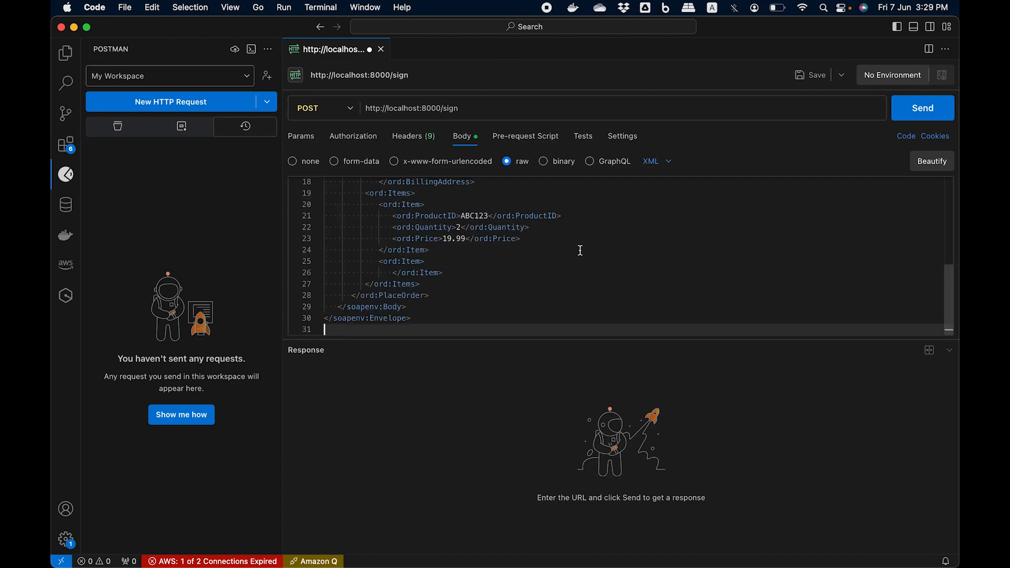
Step: Check the SOAP order message in the request body and send the request to the sign endpoint
left_click(580, 250)
scroll(579, 250, "up", 6)
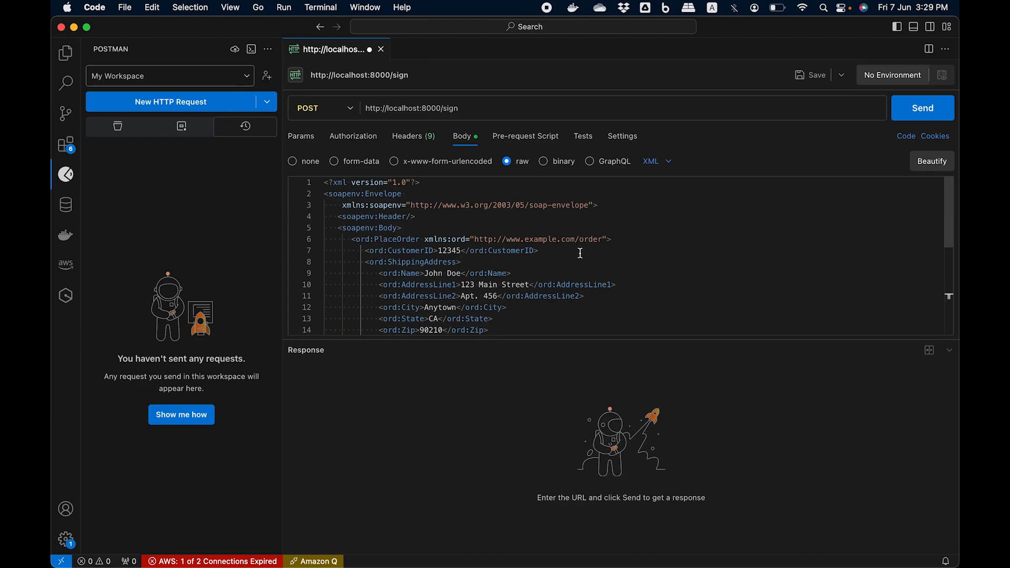
scroll(611, 255, "down", 5)
scroll(611, 255, "down", 1)
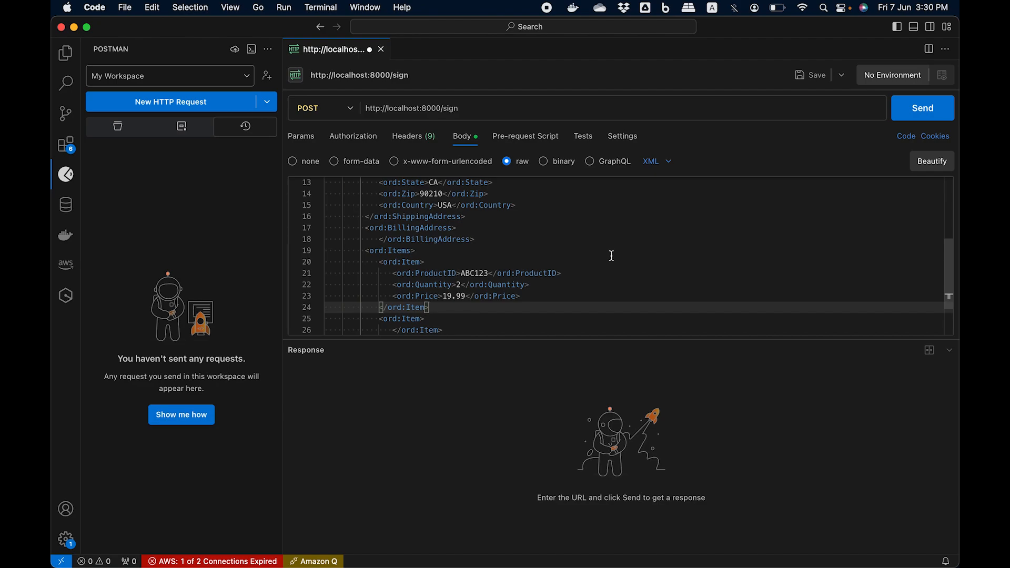
left_click(595, 213)
scroll(595, 213, "up", 4)
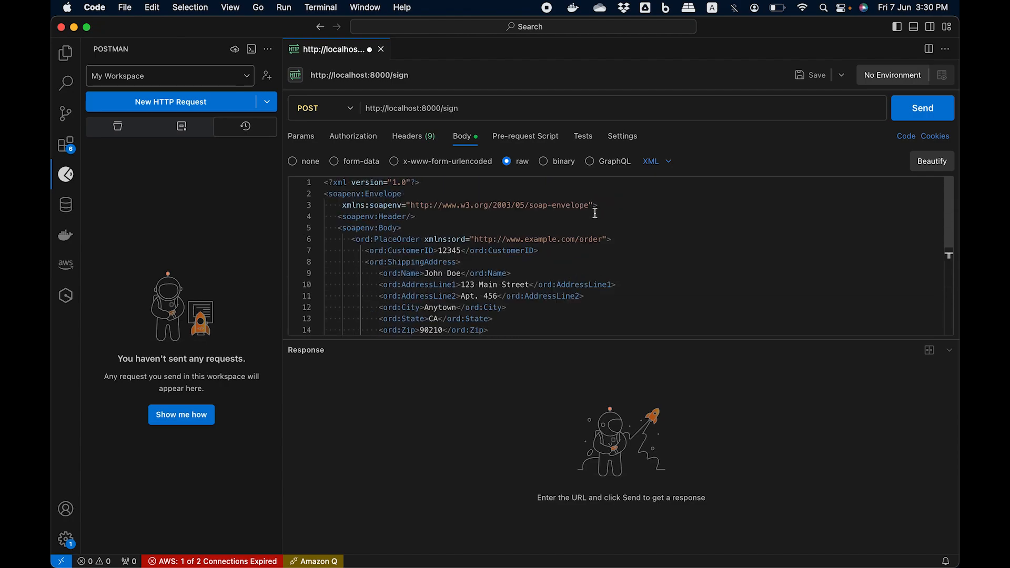
left_click(913, 111)
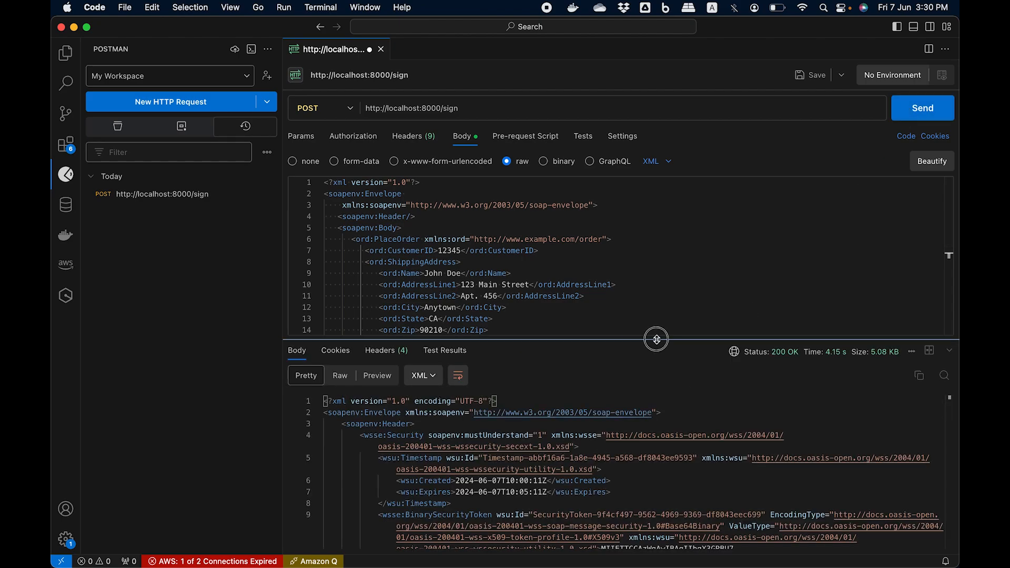
Step: Enlarge the response area and examine the returned SOAP message's header, wsse:Security element, binary security token, signature and body
left_click_drag(655, 339, 655, 263)
scroll(622, 466, "down", 5)
scroll(622, 465, "up", 5)
left_click_drag(341, 349, 421, 355)
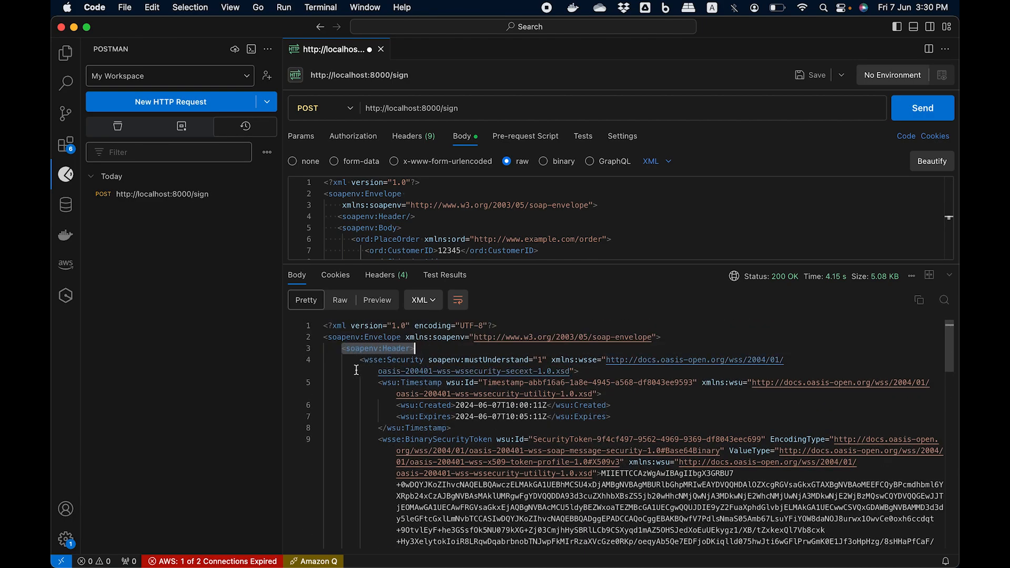
left_click_drag(359, 360, 425, 361)
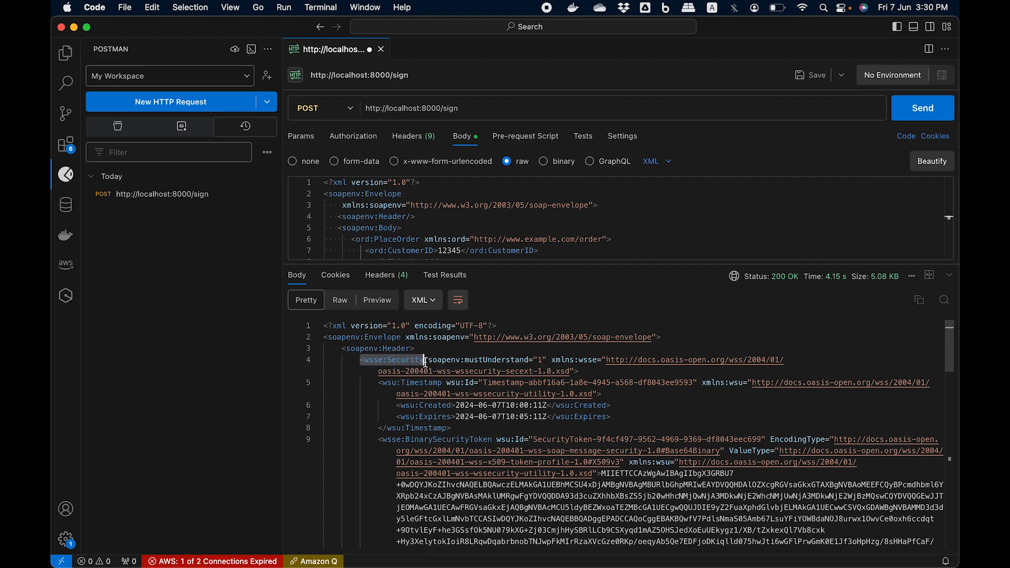
left_click(461, 356)
scroll(463, 356, "down", 5)
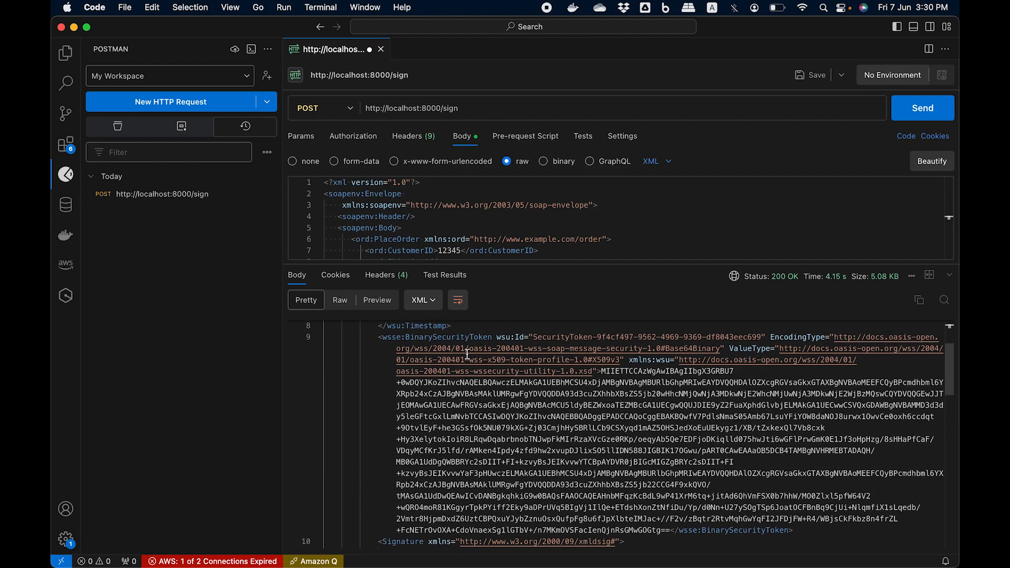
scroll(467, 355, "down", 10)
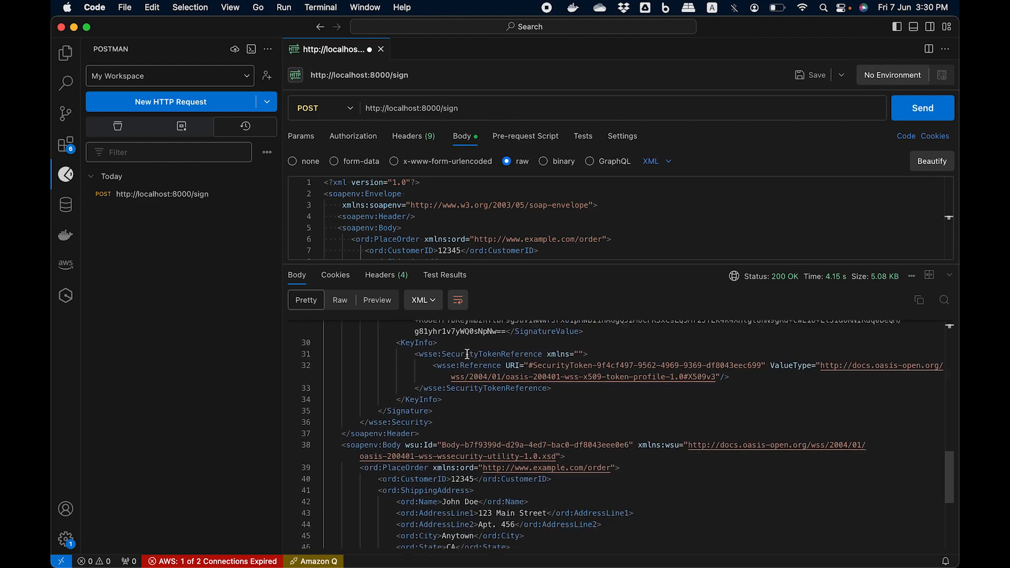
scroll(466, 355, "down", 2)
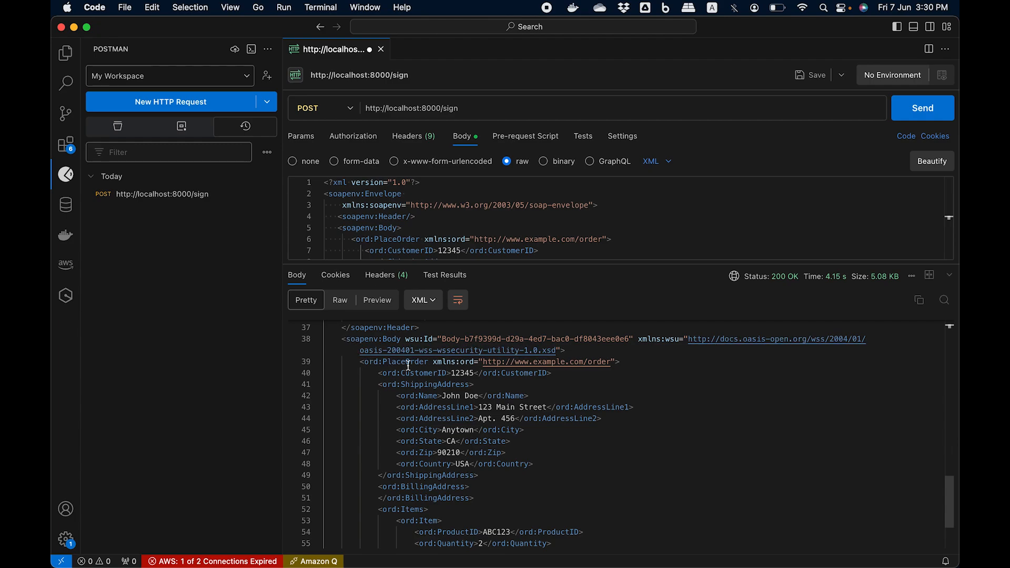
Step: Examine the PlaceOrder body and the signature references in the signed SOAP response
scroll(427, 436, "down", 3)
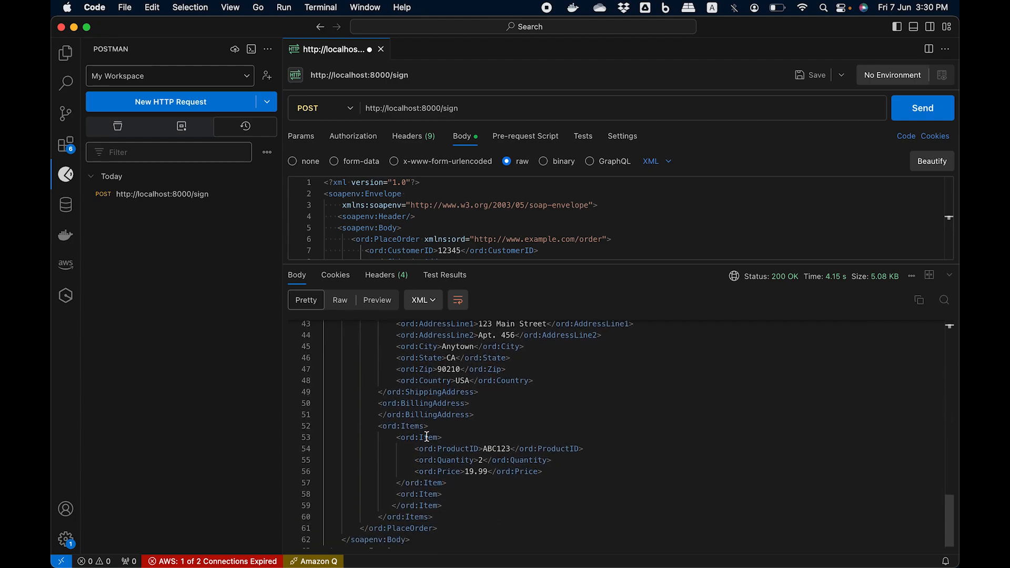
scroll(426, 436, "up", 8)
scroll(426, 436, "up", 10)
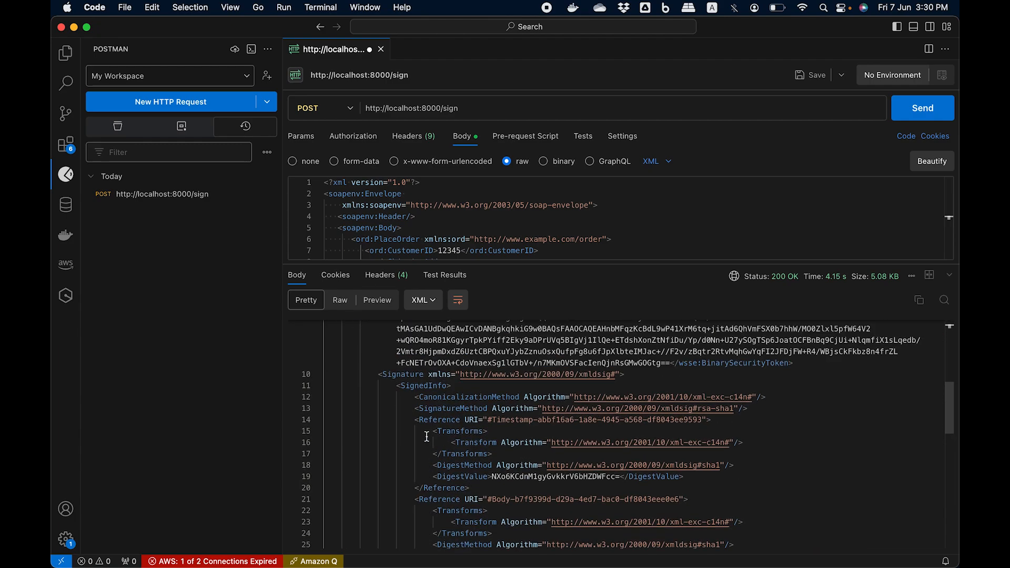
Step: Switch to Chrome and review the sign action's standard, envelope method, message type, key and certificate in cryptographic-demo-sign-rule
mouse_move(460, 565)
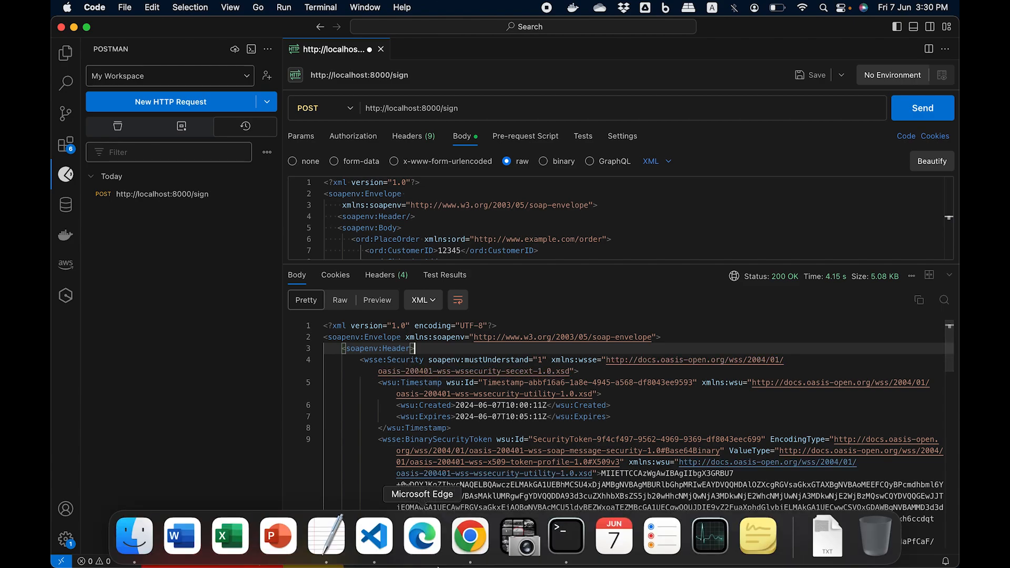
left_click(470, 537)
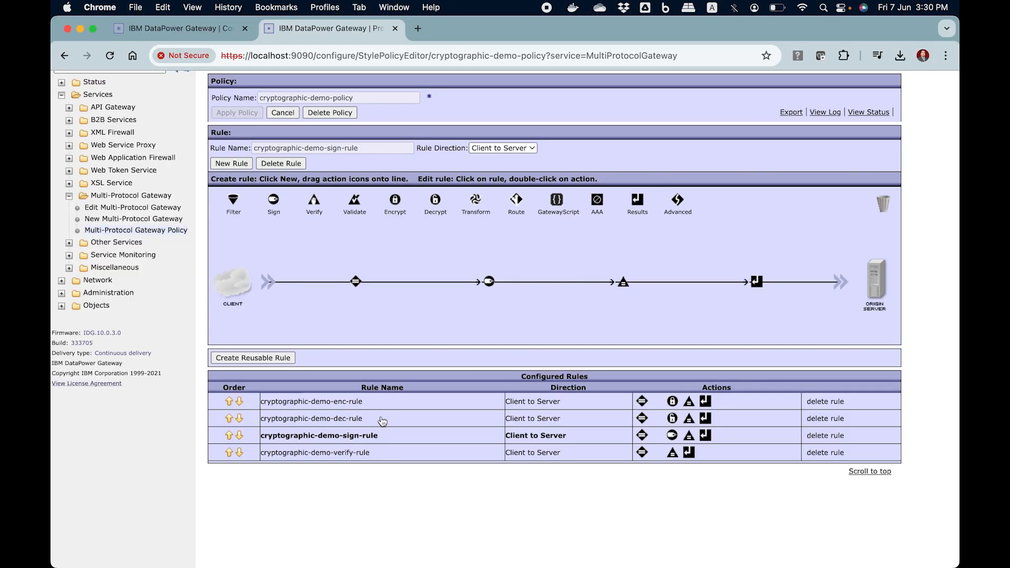
double_click(489, 281)
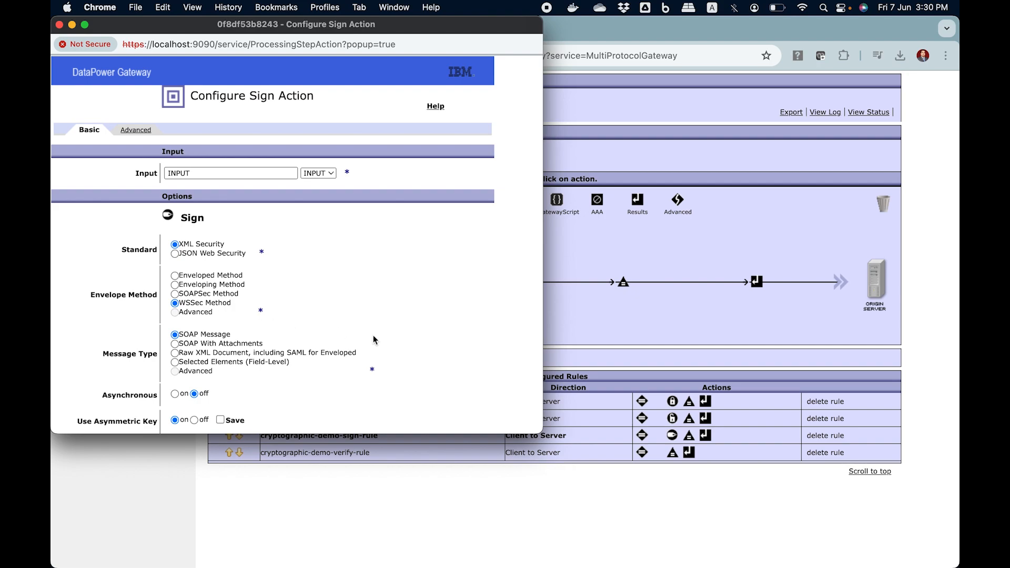
scroll(376, 342, "down", 4)
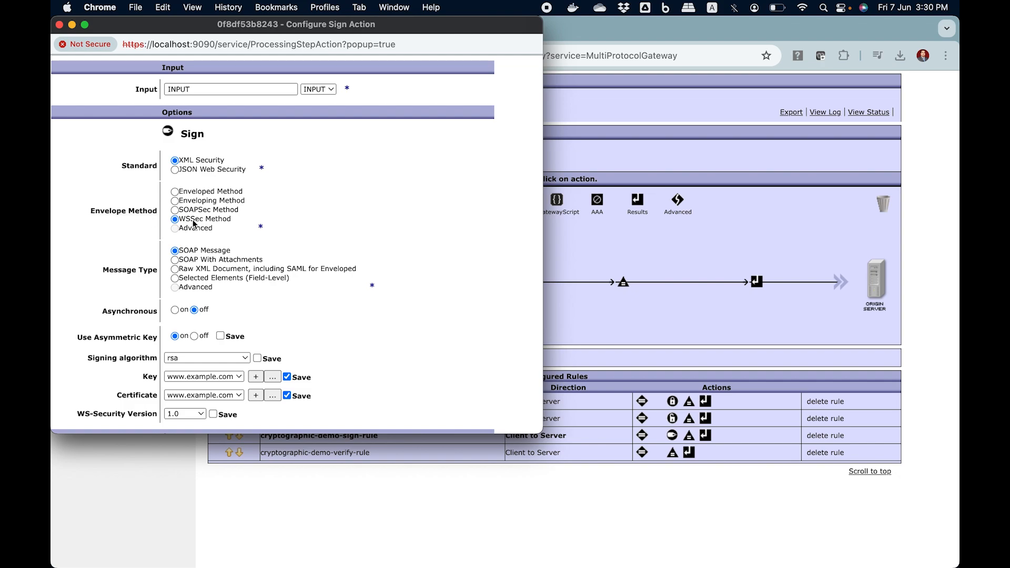
scroll(167, 223, "up", 4)
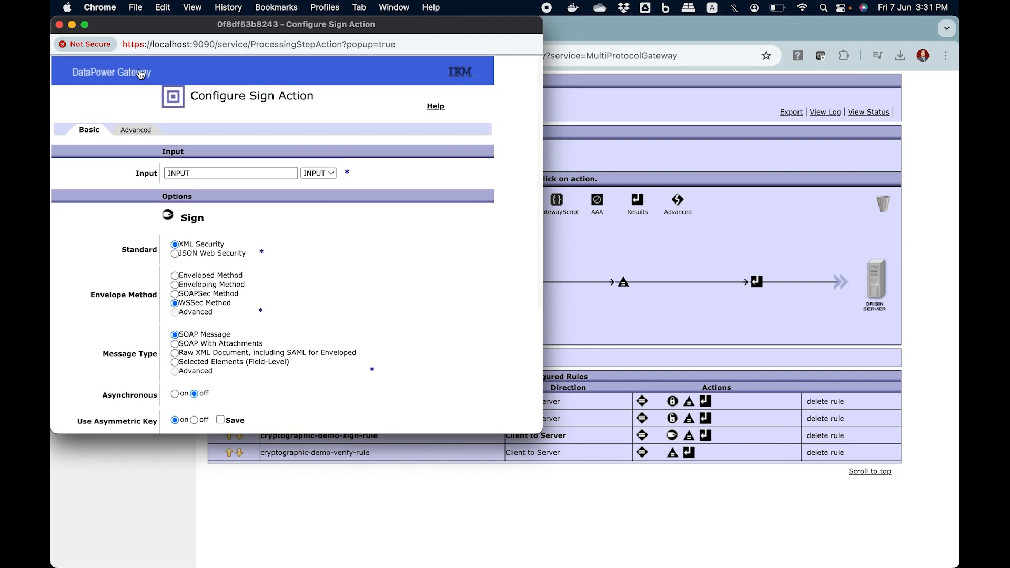
left_click(59, 25)
Step: Return to Postman in Visual Studio Code and compare the raw and pretty views of the signed response
mouse_move(468, 565)
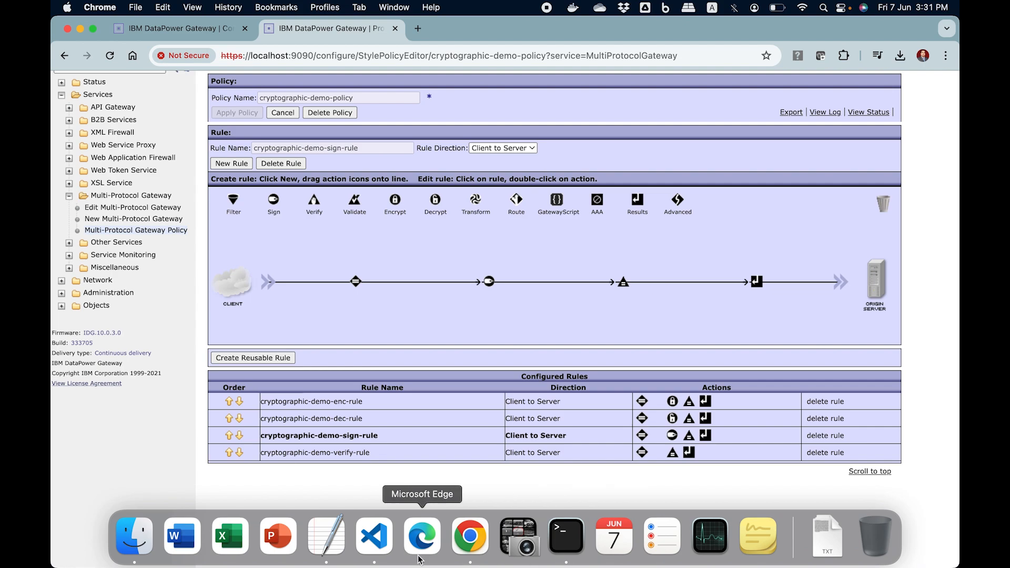
left_click(383, 541)
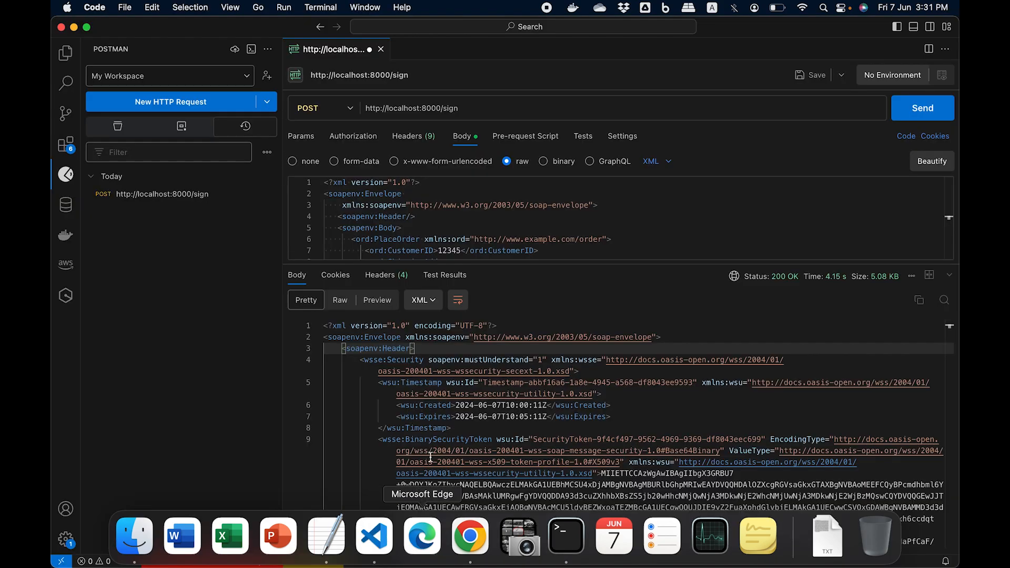
left_click(516, 321)
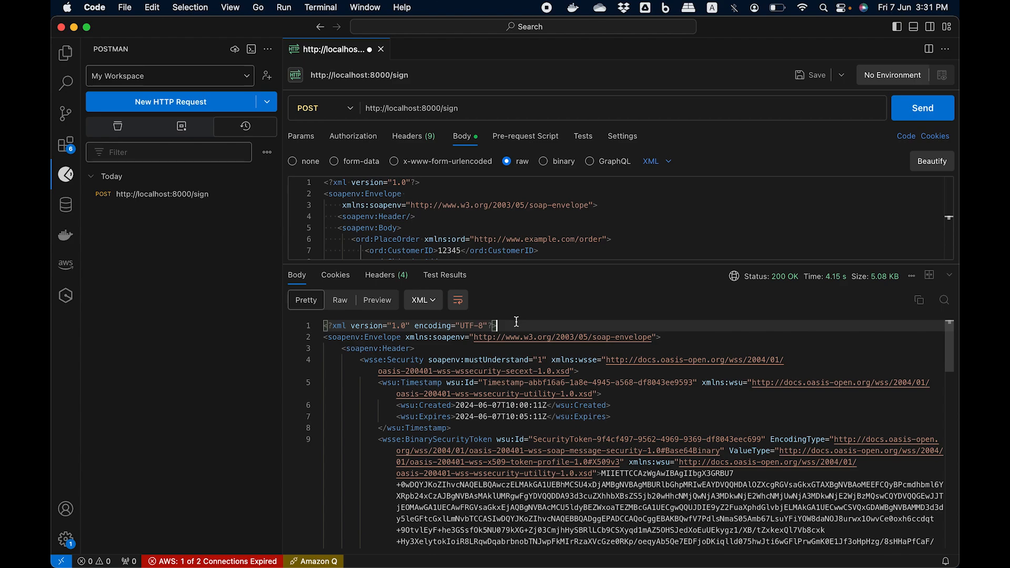
left_click(339, 301)
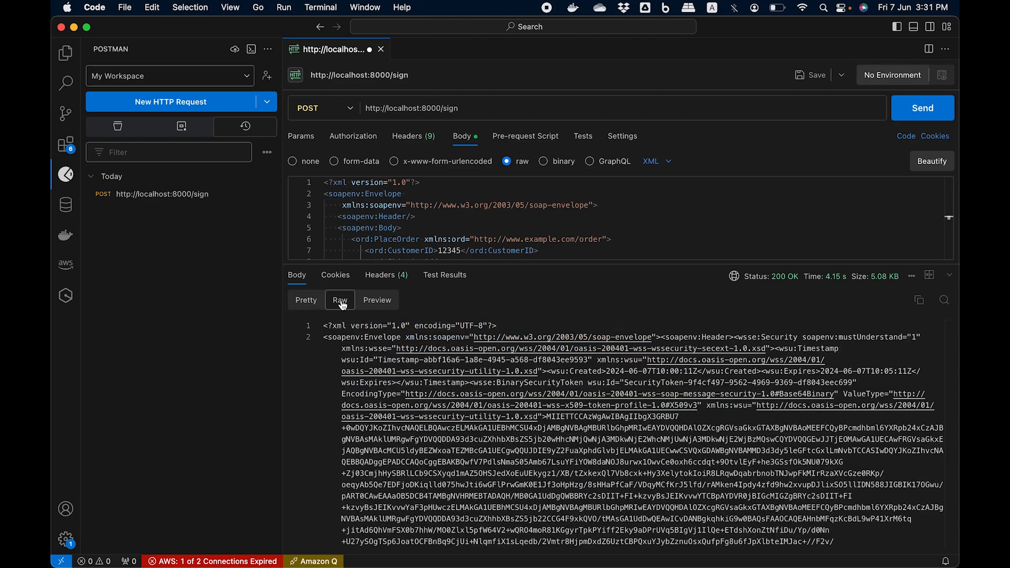
left_click(307, 301)
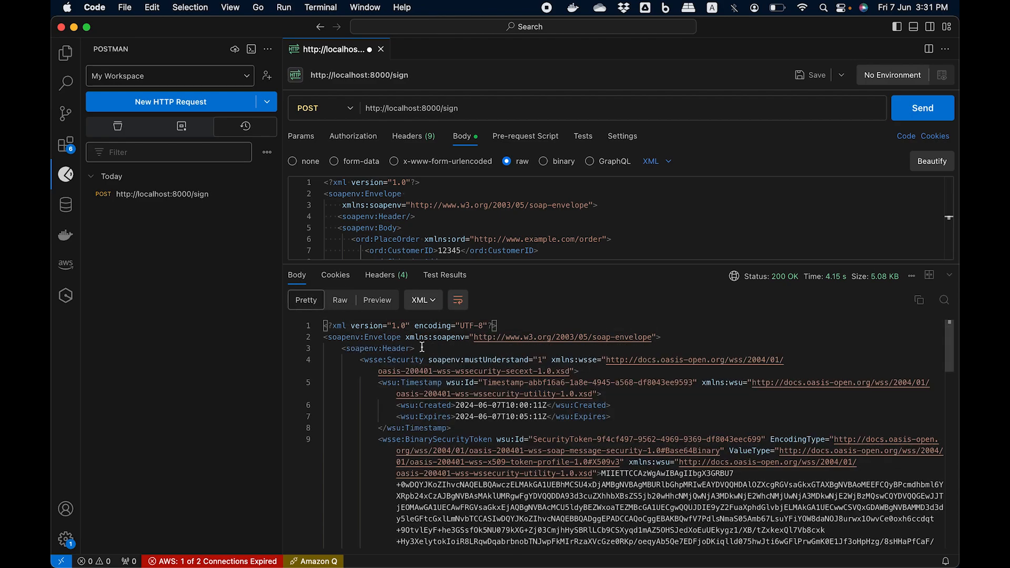
Step: Show the signed response in raw form and check its PlaceOrder content
left_click(341, 304)
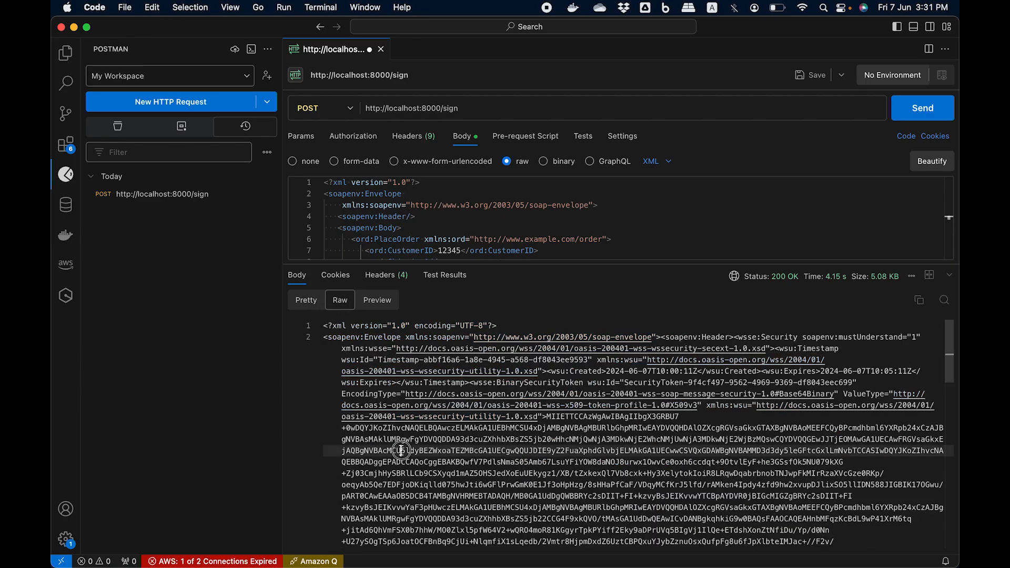
scroll(401, 450, "down", 10)
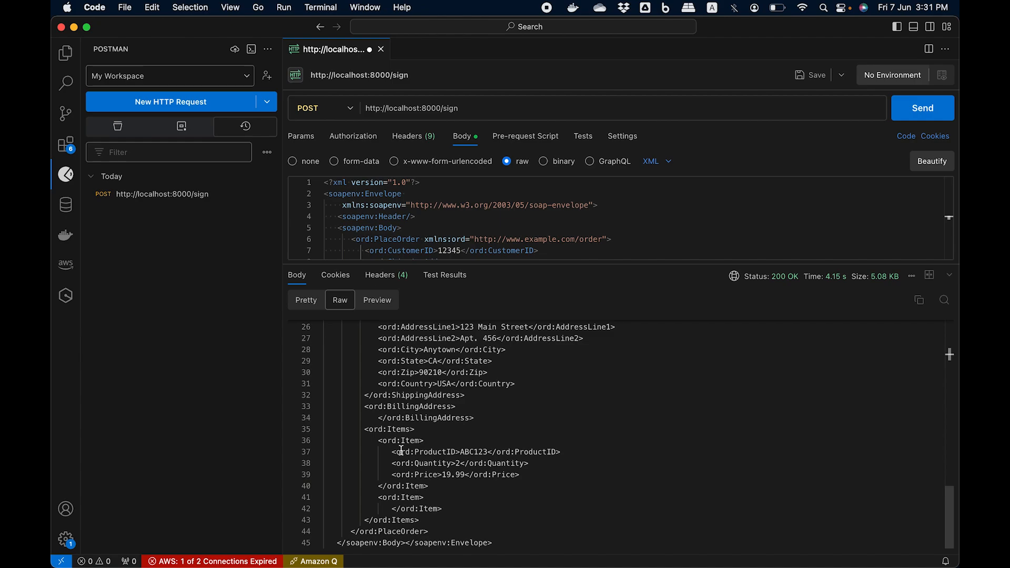
scroll(501, 421, "up", 10)
scroll(502, 416, "down", 3)
scroll(501, 415, "down", 3)
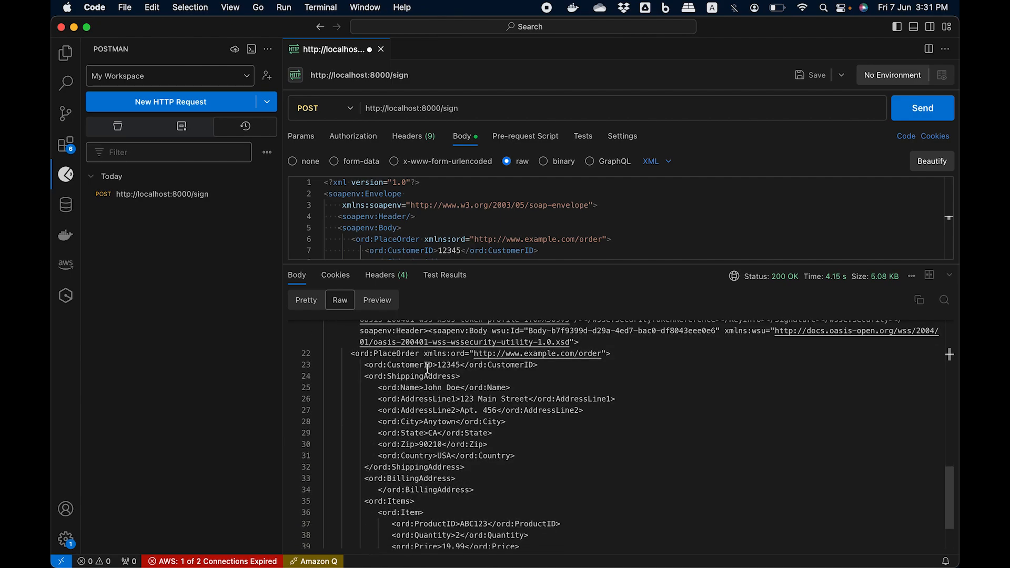
left_click(457, 365)
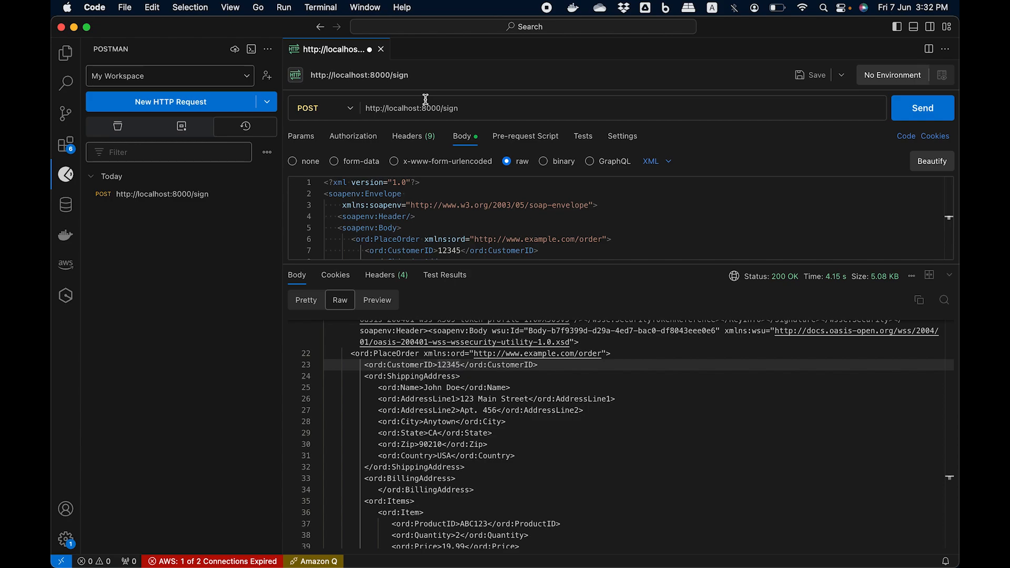
Step: Copy the sign request's URL and paste it as the URL of a new HTTP request
left_click(477, 109)
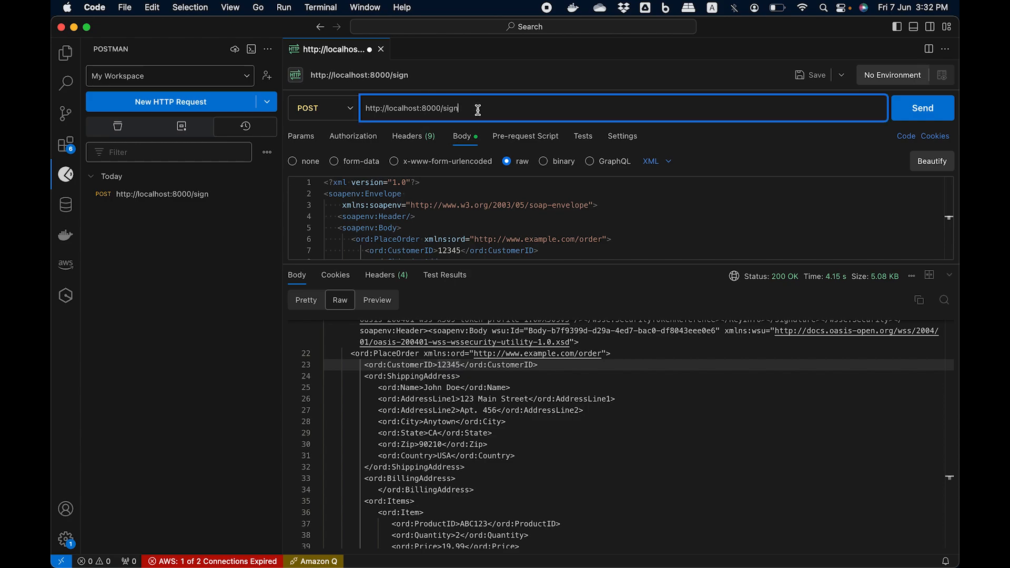
key("super+a")
key("super+c")
left_click(186, 112)
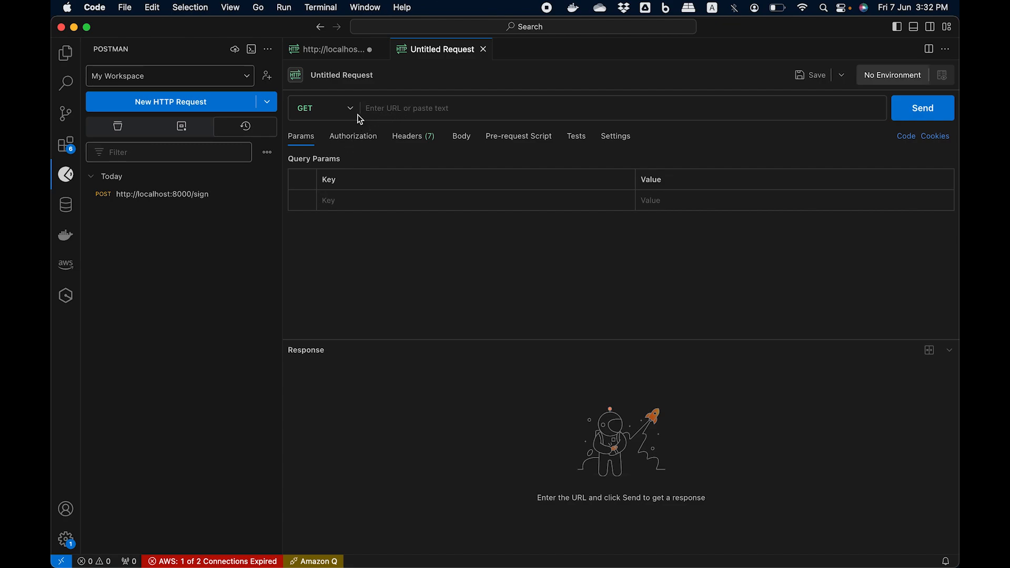
left_click(387, 109)
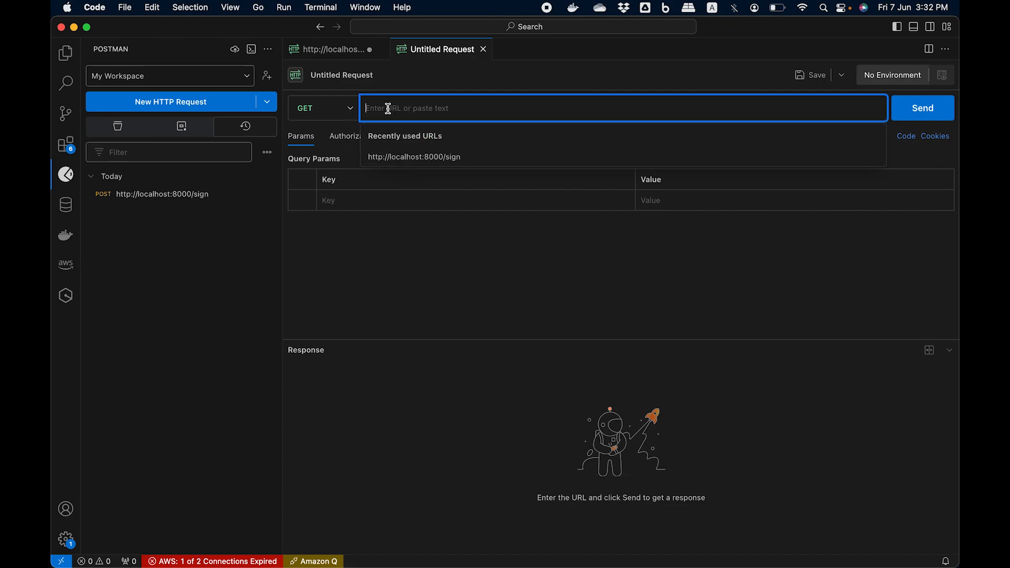
key("super+v")
left_click(354, 115)
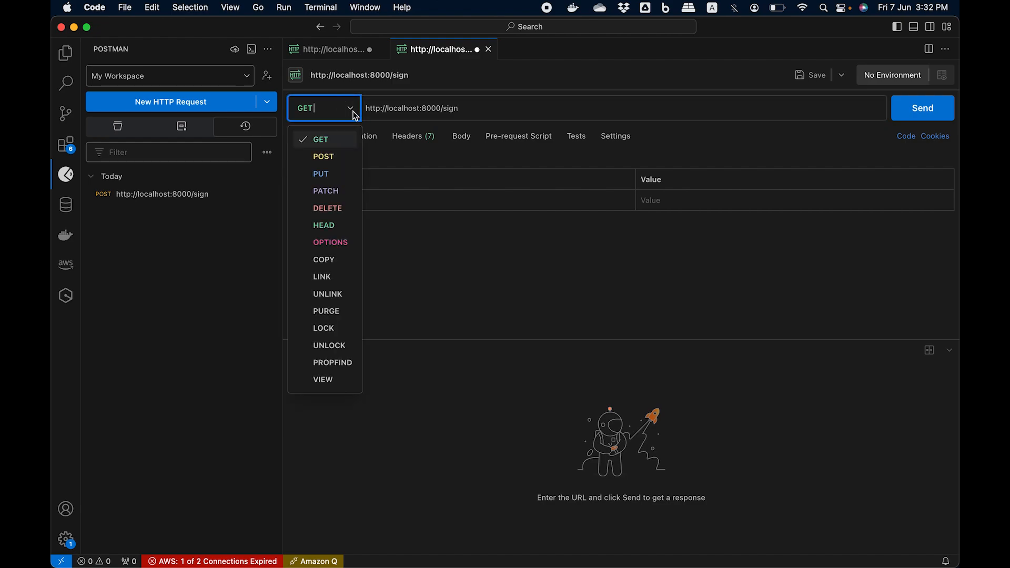
left_click(325, 156)
left_click(487, 104)
key("BackSpace")
key("BackSpace")
type("verify")
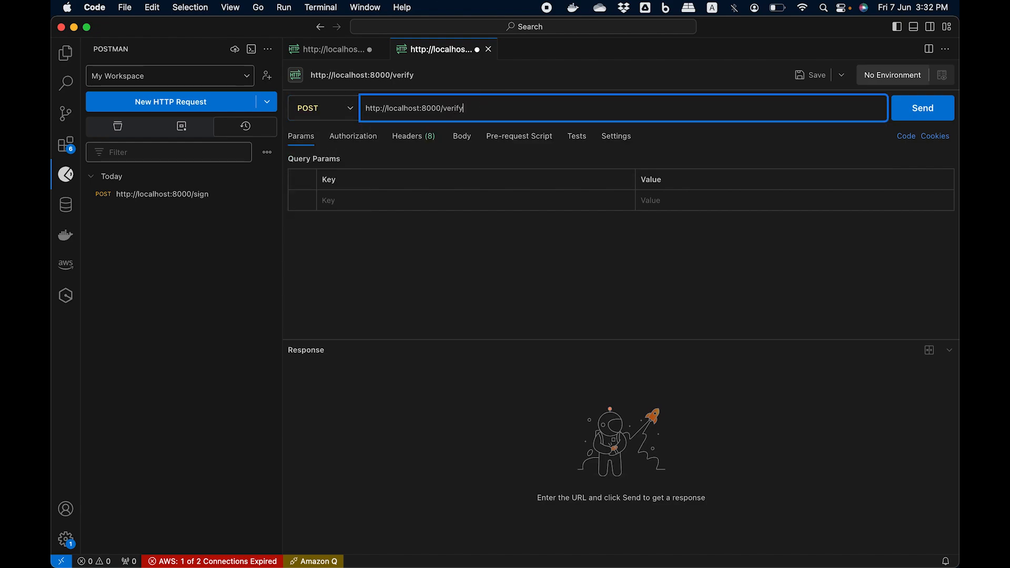
Step: Set the verify request's body type to raw XML
left_click(437, 245)
left_click(464, 138)
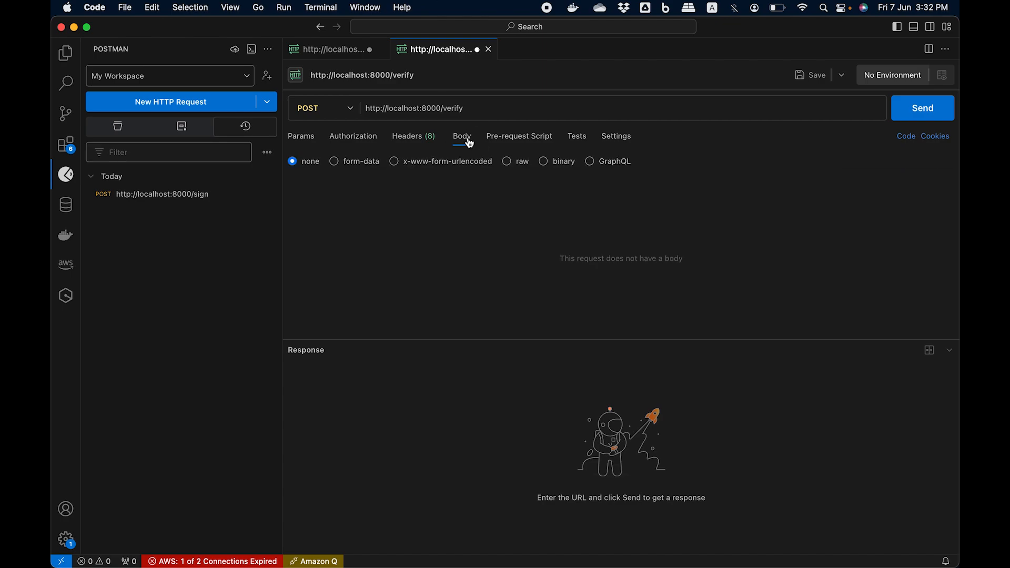
left_click(507, 163)
left_click(668, 163)
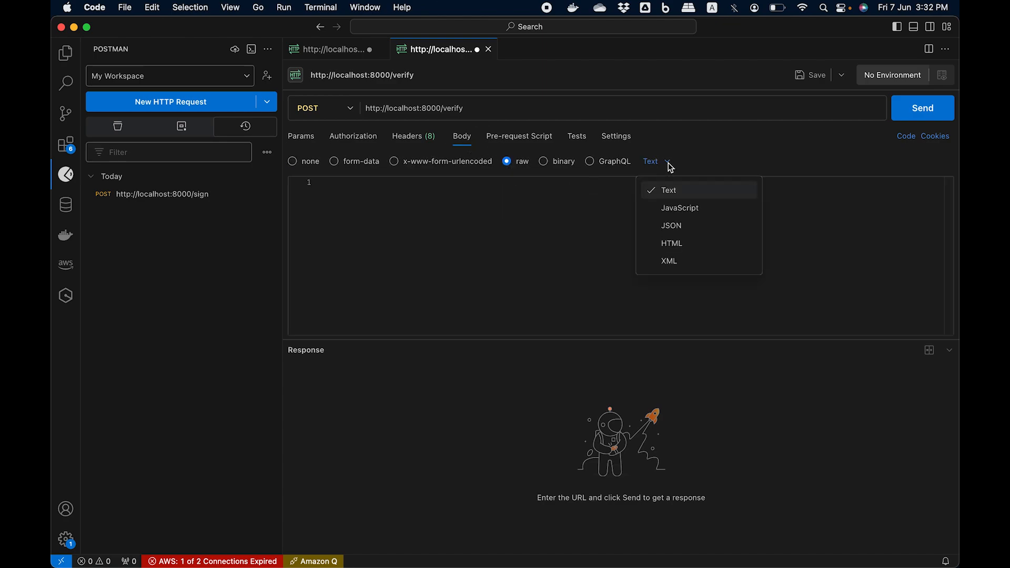
left_click(668, 261)
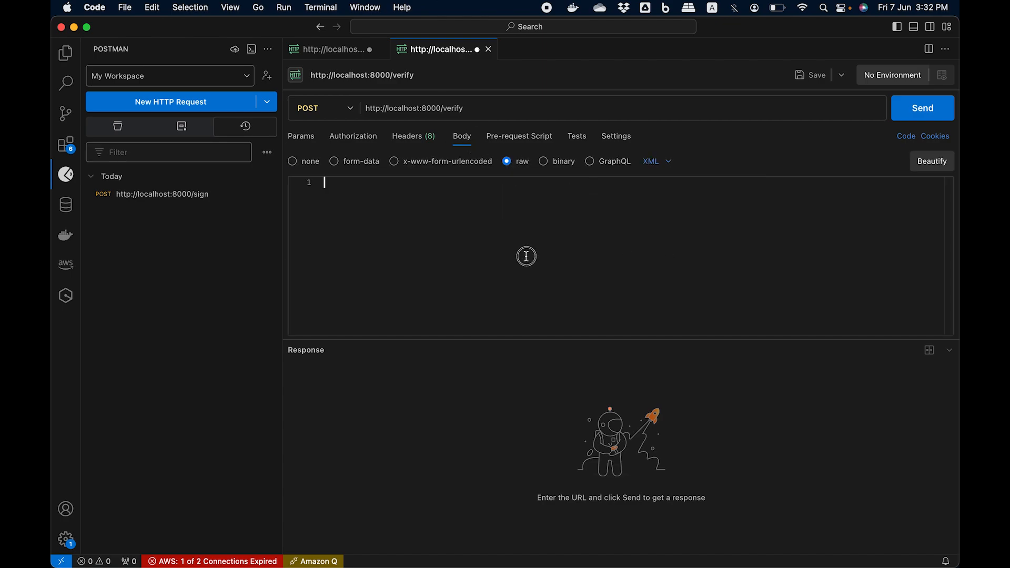
Step: Copy the entire raw signed response from the sign request and paste it as the verify request's body
left_click(342, 57)
left_click(486, 434)
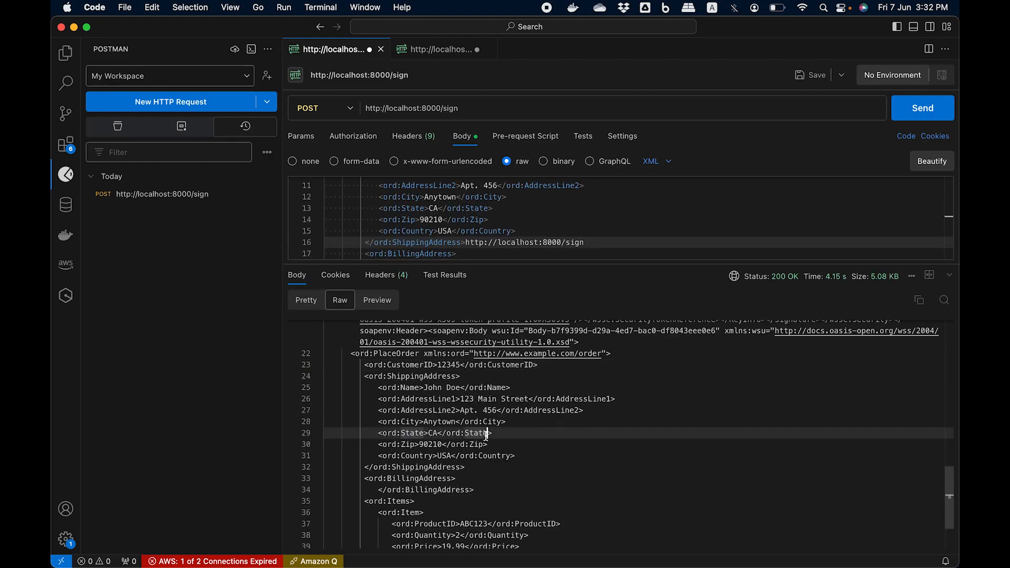
key("super+a")
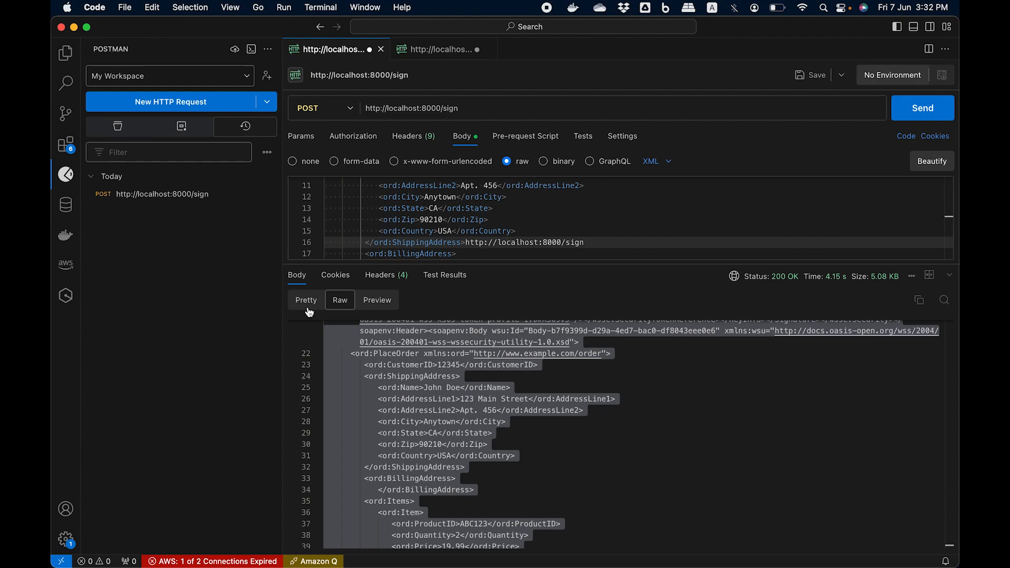
left_click(442, 50)
left_click(441, 241)
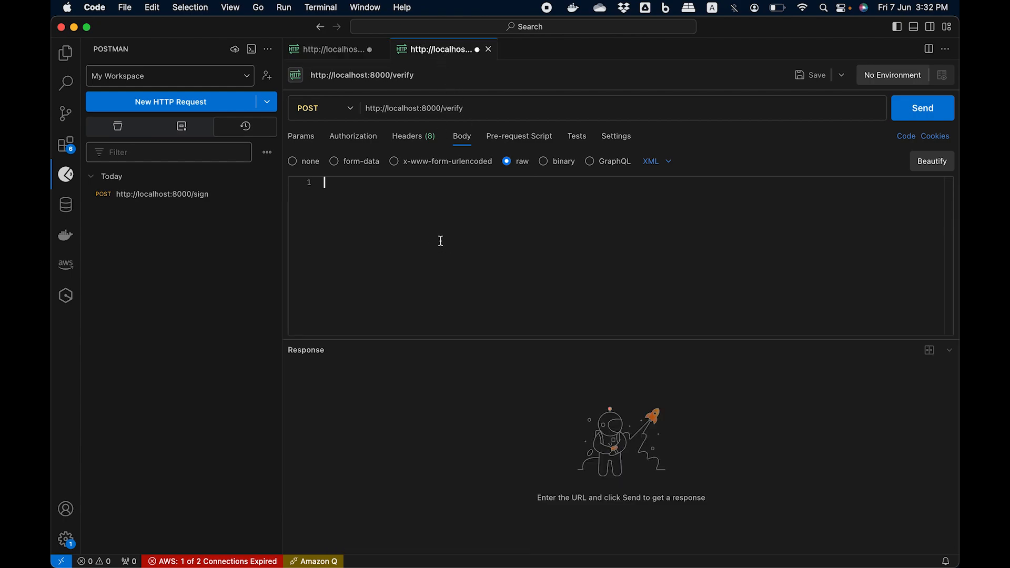
key("super+v")
left_click(529, 277)
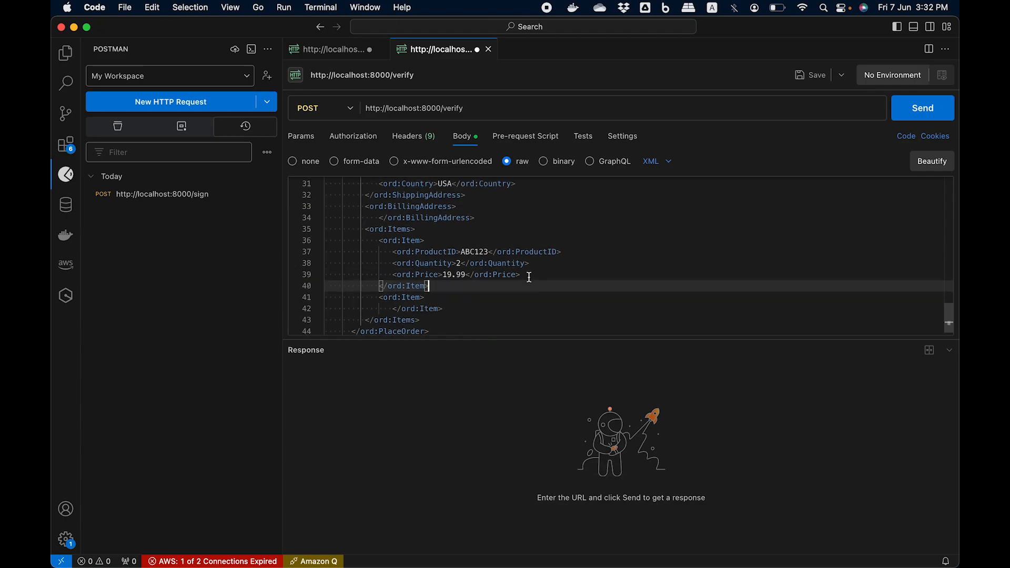
key("super+a")
key("super+v")
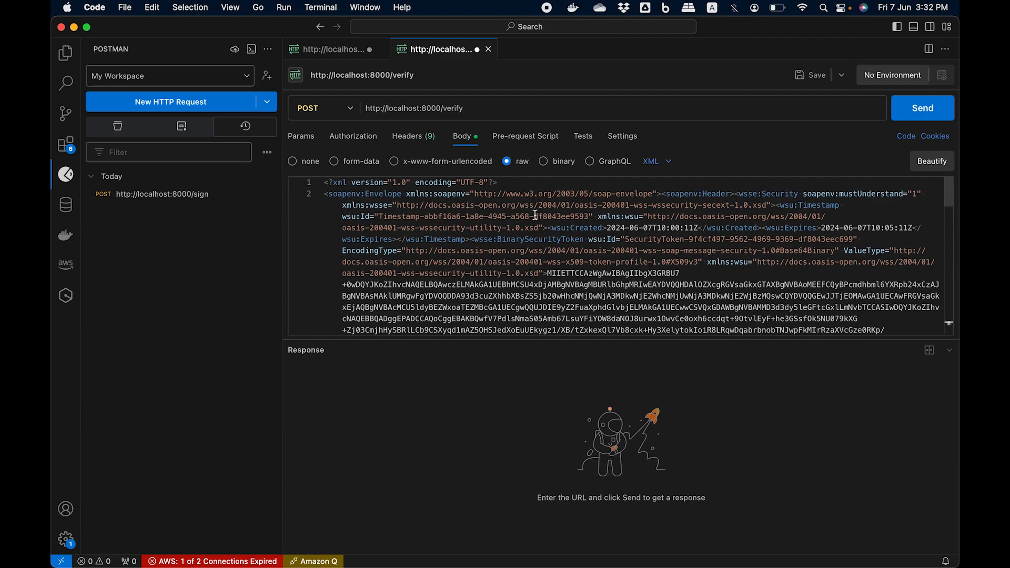
Step: Switch to Chrome, inspect the actions of cryptographic-demo-verify-rule, and return to the verify request in Visual Studio Code
left_click(476, 109)
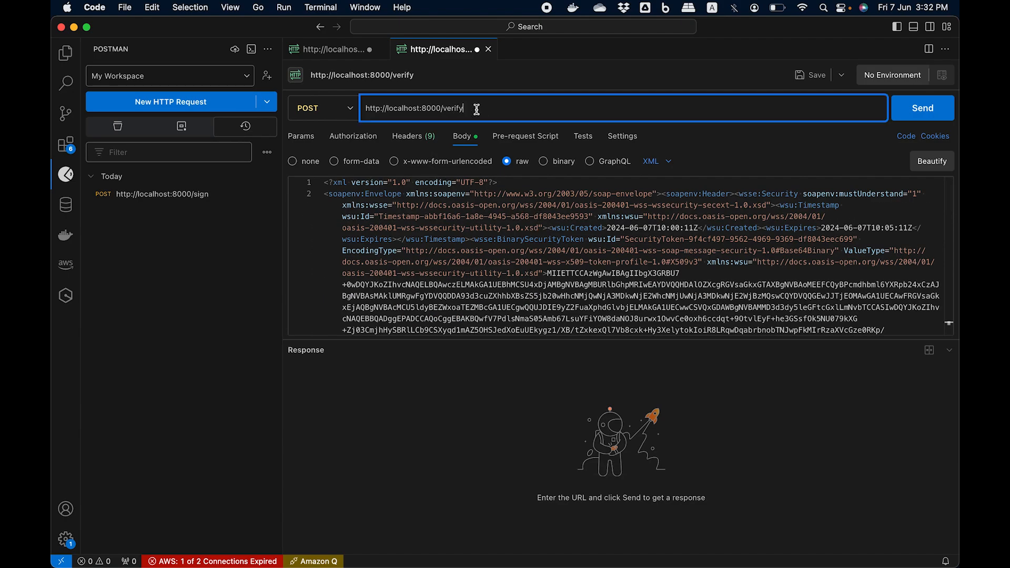
mouse_move(374, 557)
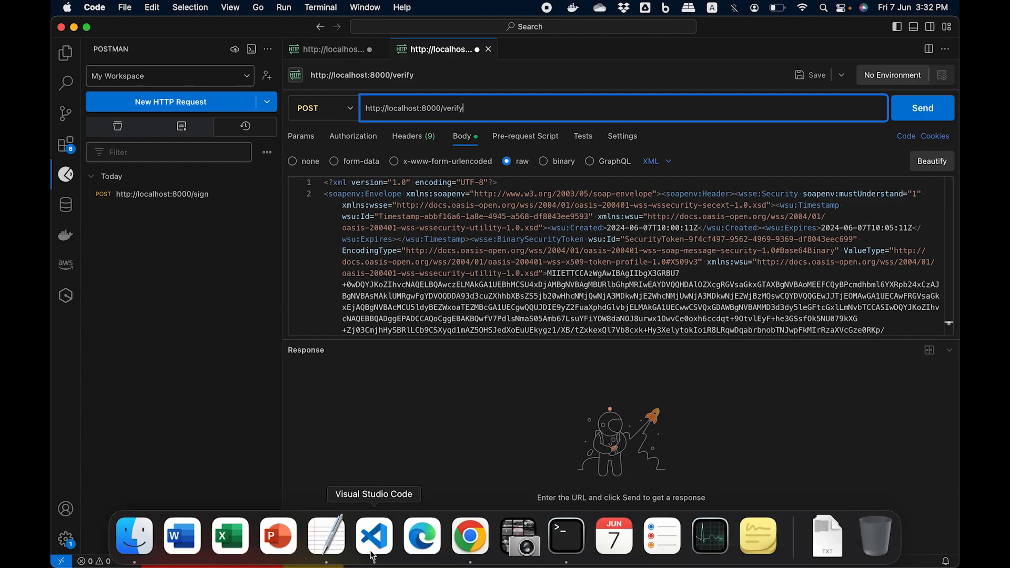
left_click(455, 536)
left_click(360, 451)
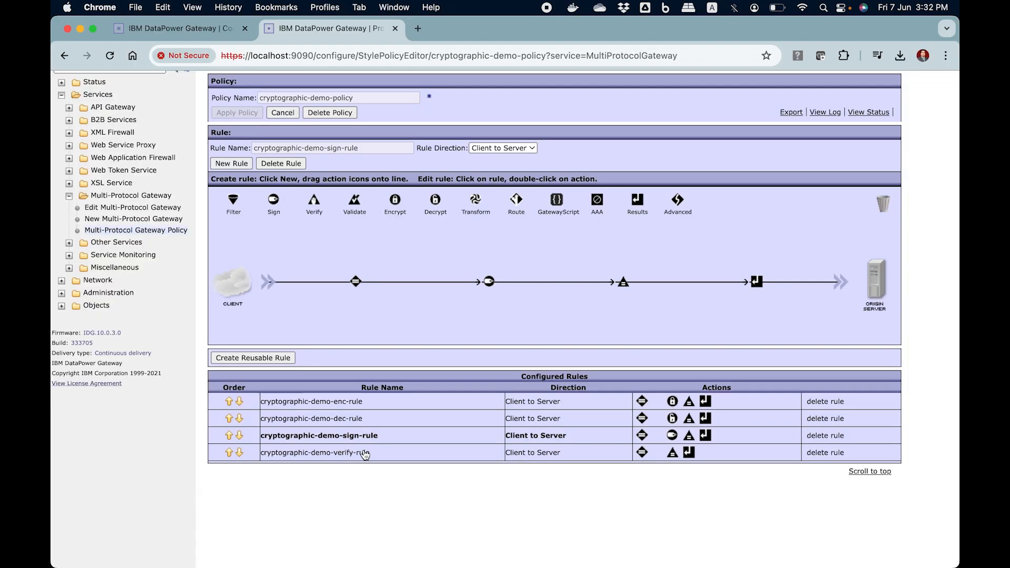
mouse_move(560, 287)
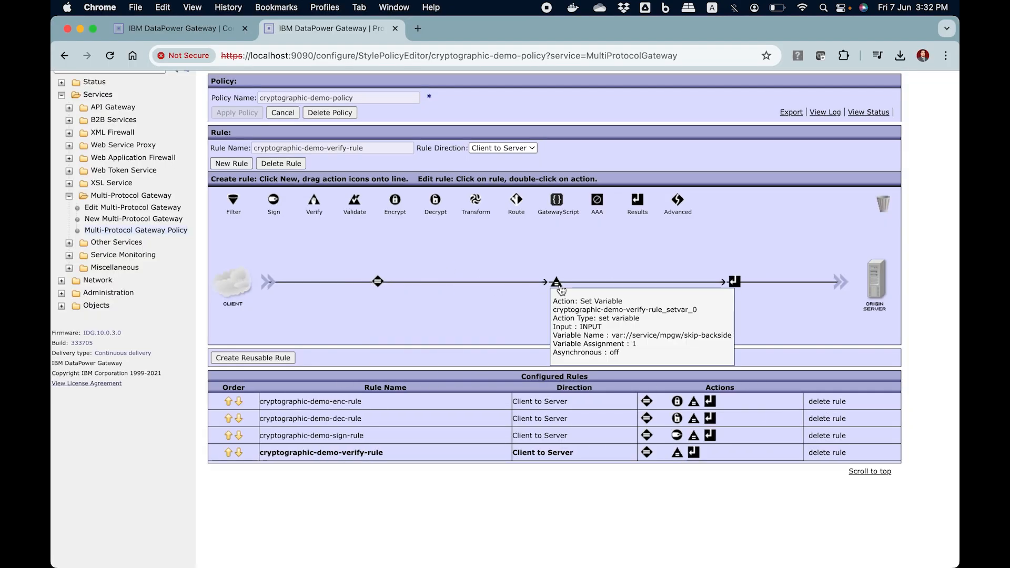
mouse_move(422, 557)
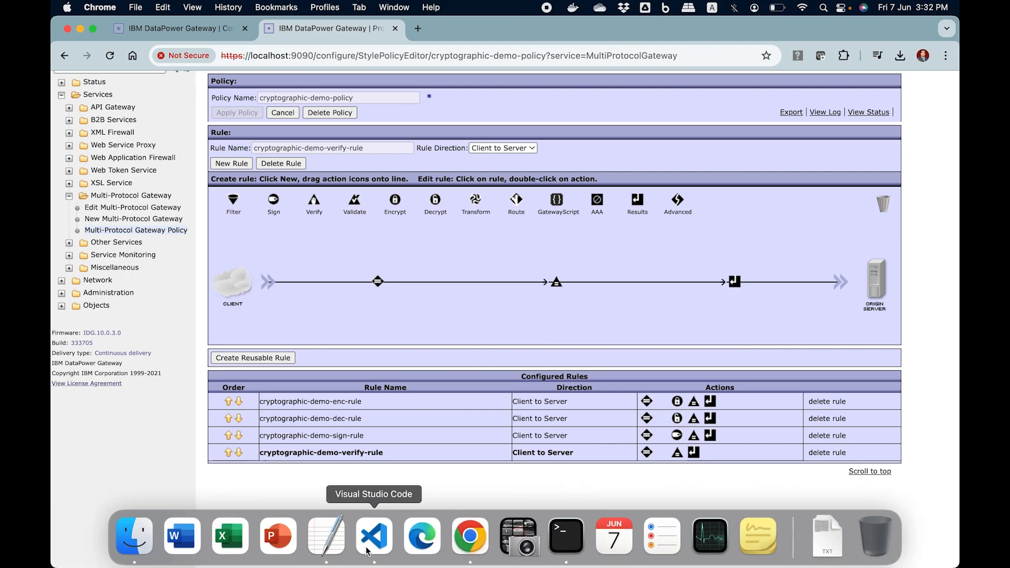
left_click(385, 547)
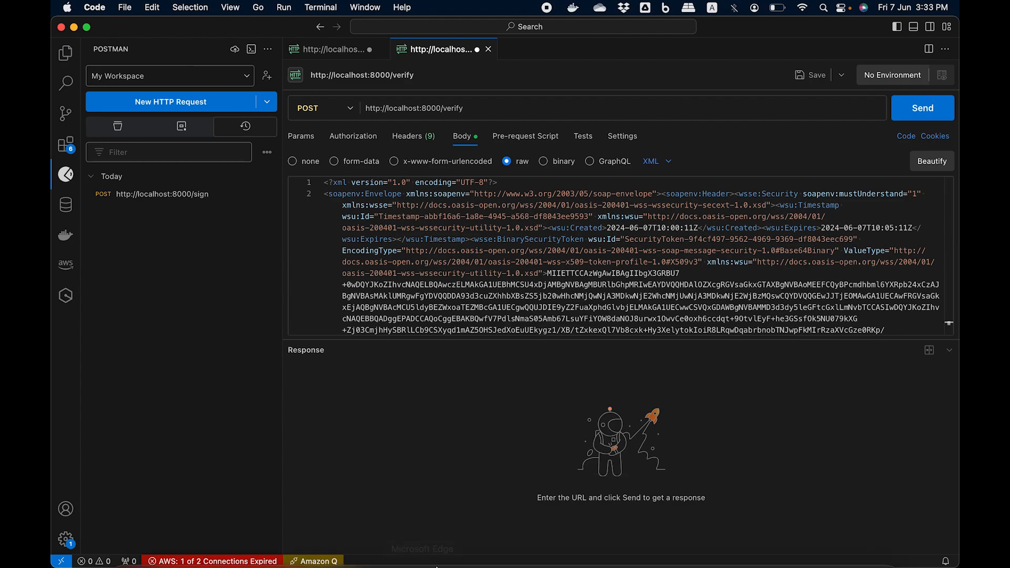
Step: Switch to Chrome, add a Verify action between the match and transform actions of cryptographic-demo-verify-rule, and open its configuration
mouse_move(422, 542)
left_click(464, 532)
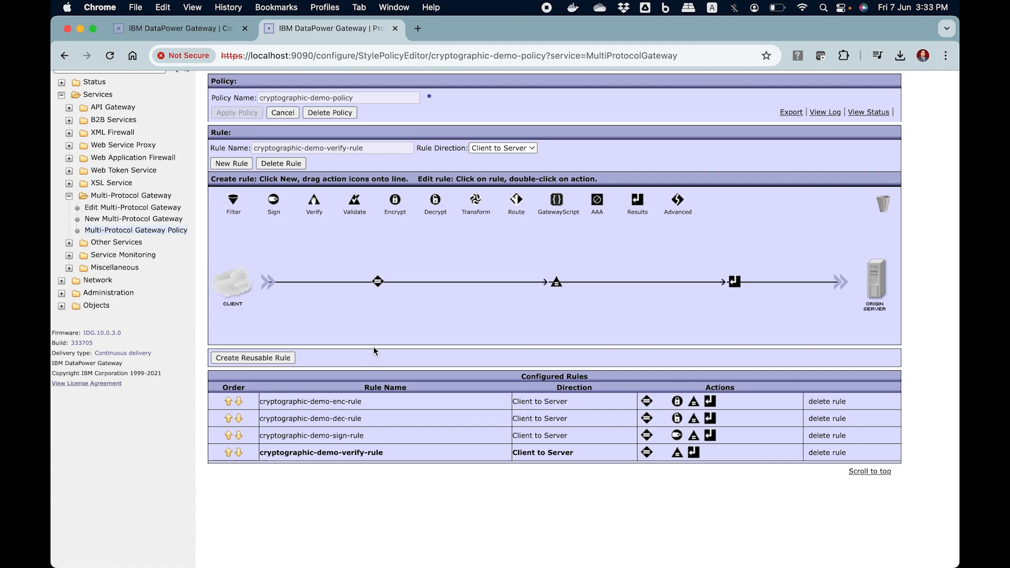
left_click_drag(314, 202, 488, 283)
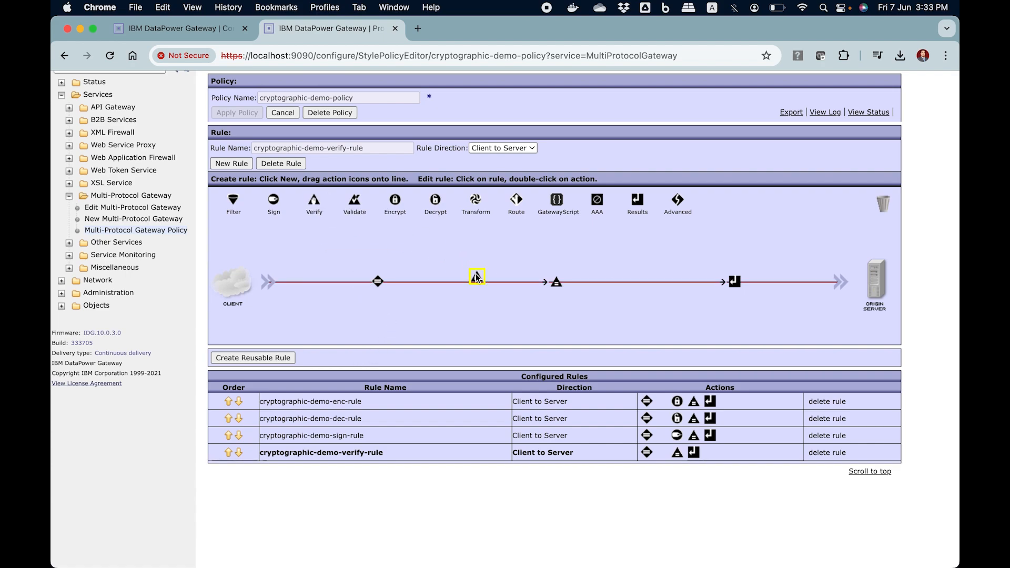
double_click(489, 283)
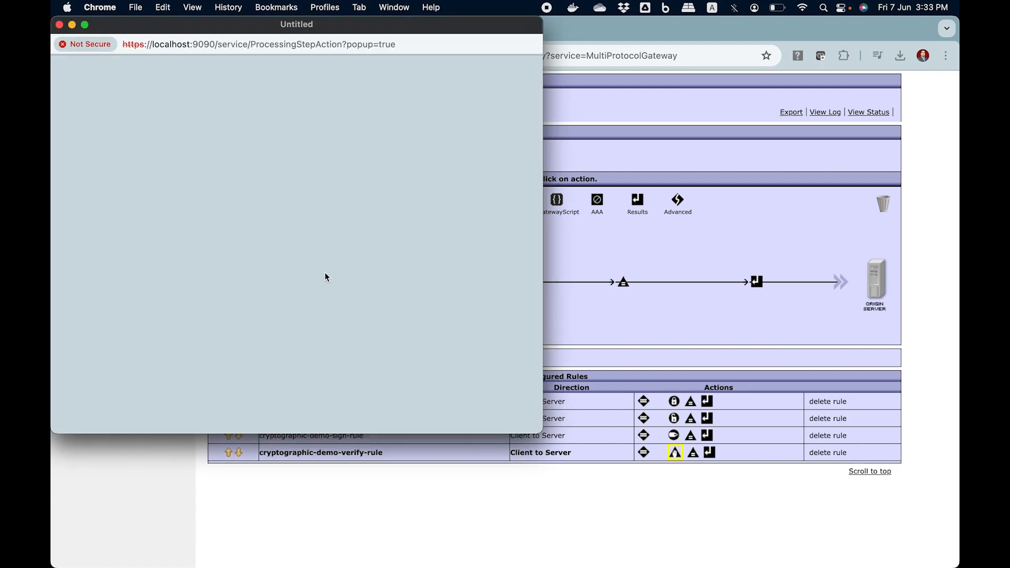
scroll(270, 334, "down", 2)
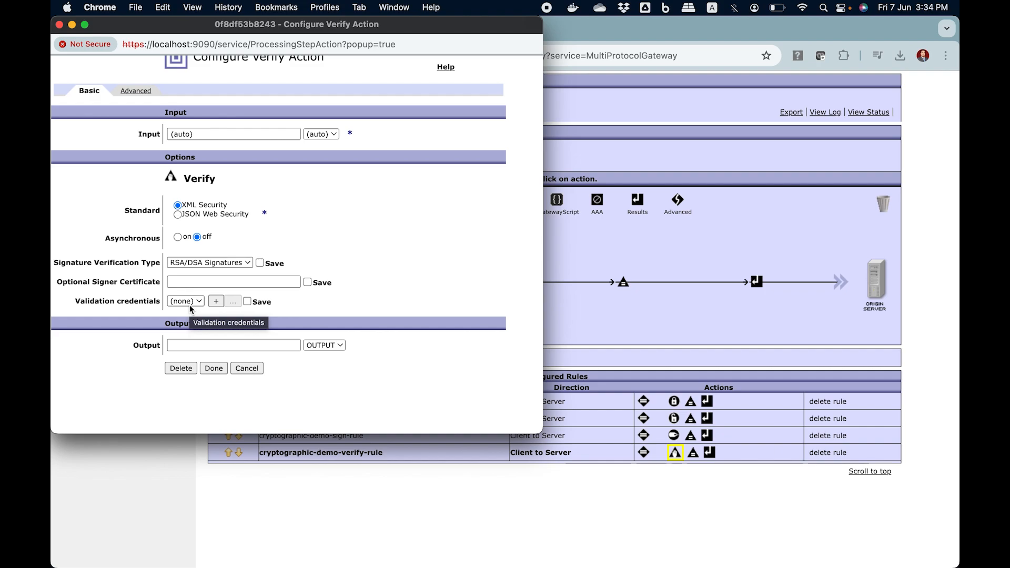
Step: Start new crypto validation credentials for the Verify action and name them valcred-01
left_click(217, 302)
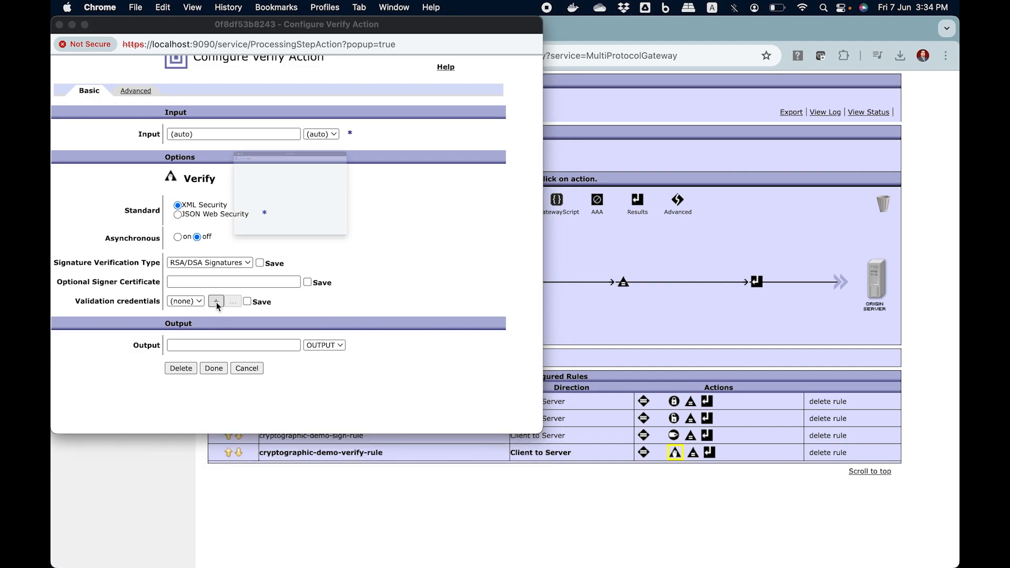
left_click(230, 184)
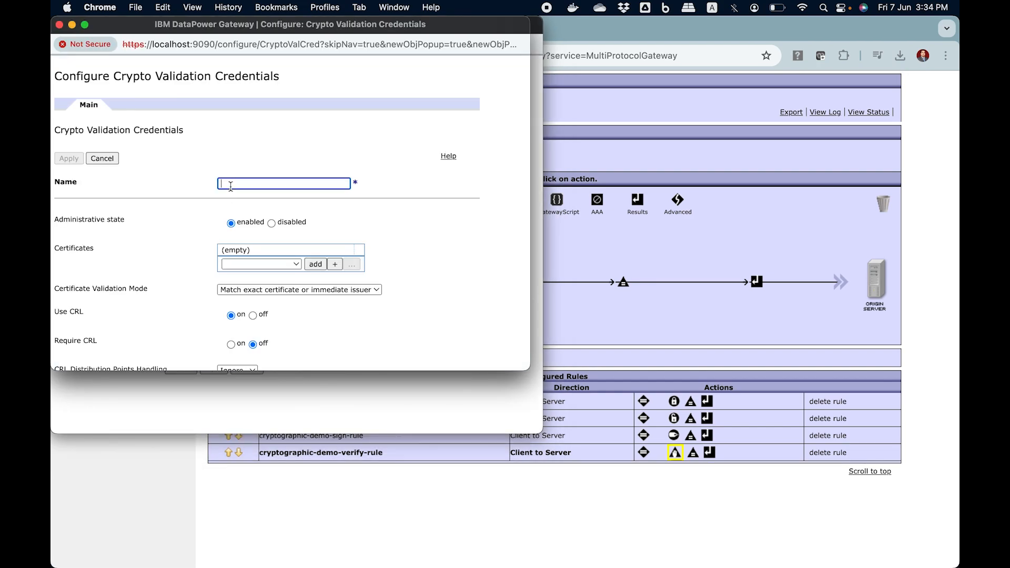
type("sendcer")
key("BackSpace")
key("BackSpace")
key("BackSpace")
key("BackSpace")
key("BackSpace")
key("BackSpace")
key("BackSpace")
type("abc")
type("-")
key("BackSpace")
key("BackSpace")
key("BackSpace")
type("valcred-01")
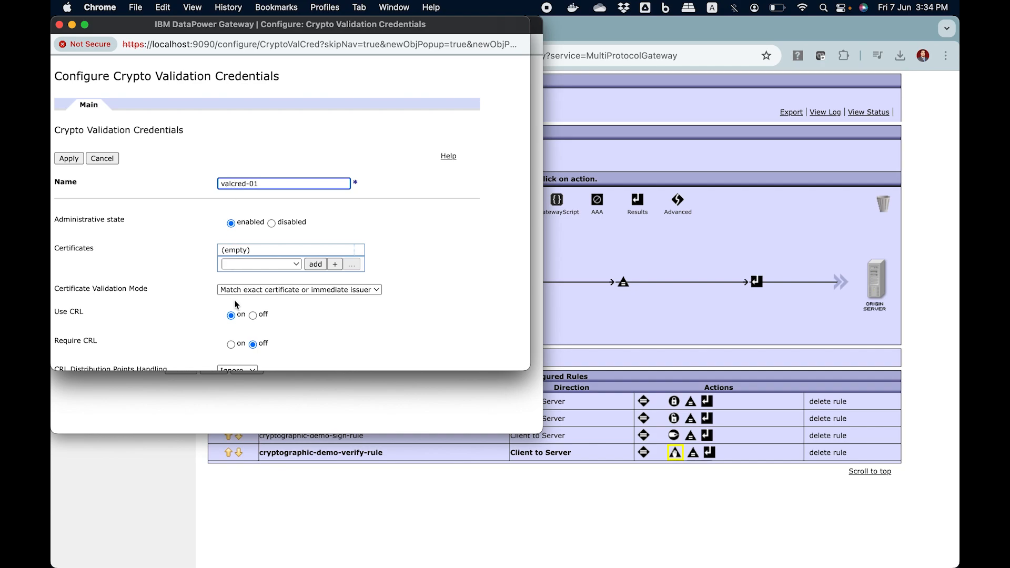
Step: Add the certificate to valcred-01, apply the credentials, and finish the Verify action with them
left_click(293, 267)
left_click(284, 276)
left_click(315, 264)
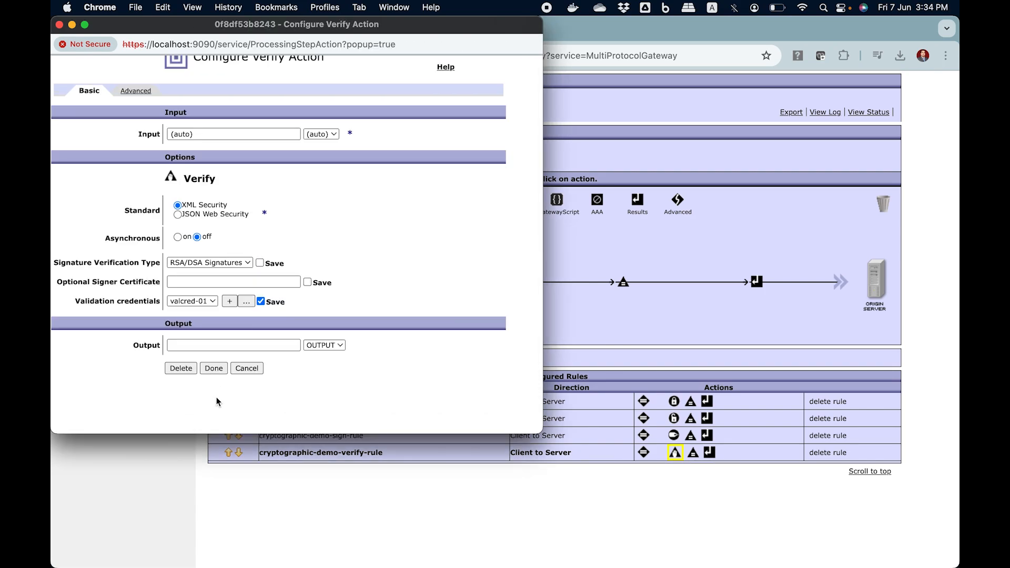
left_click(219, 369)
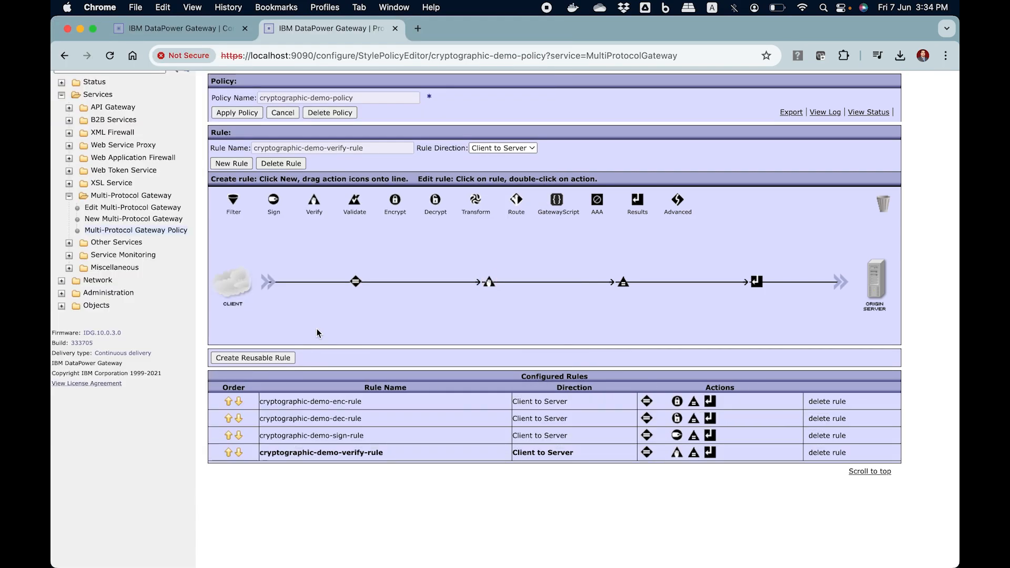
Step: Apply the changes to cryptographic-demo-policy, then switch to Visual Studio Code and send the verify request
left_click(238, 112)
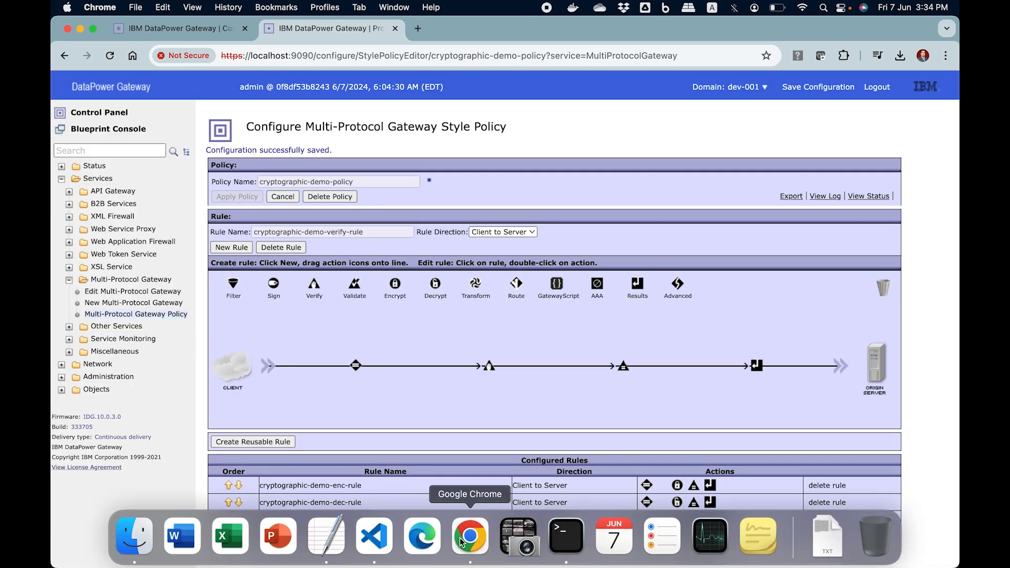
left_click(374, 537)
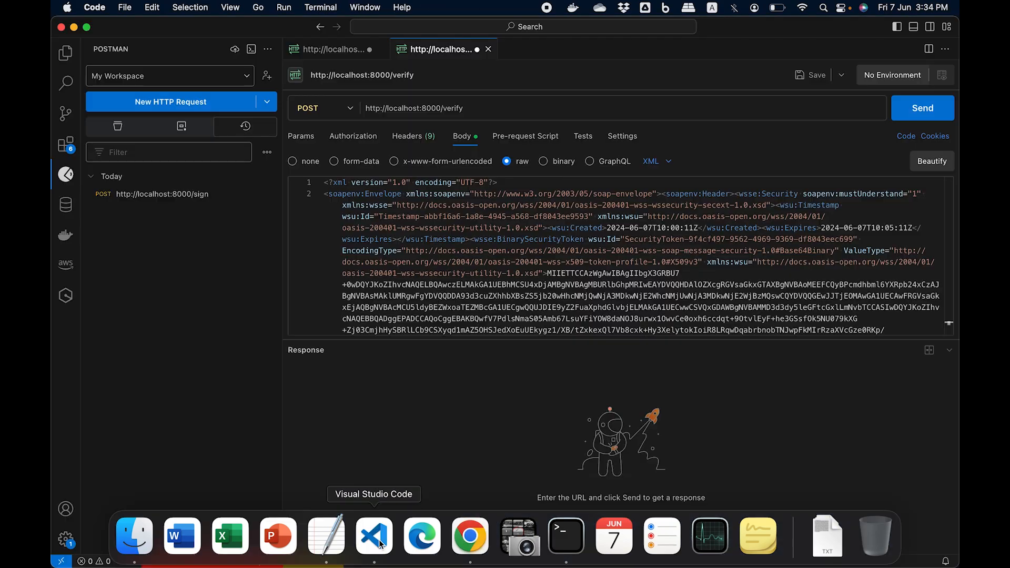
left_click(925, 109)
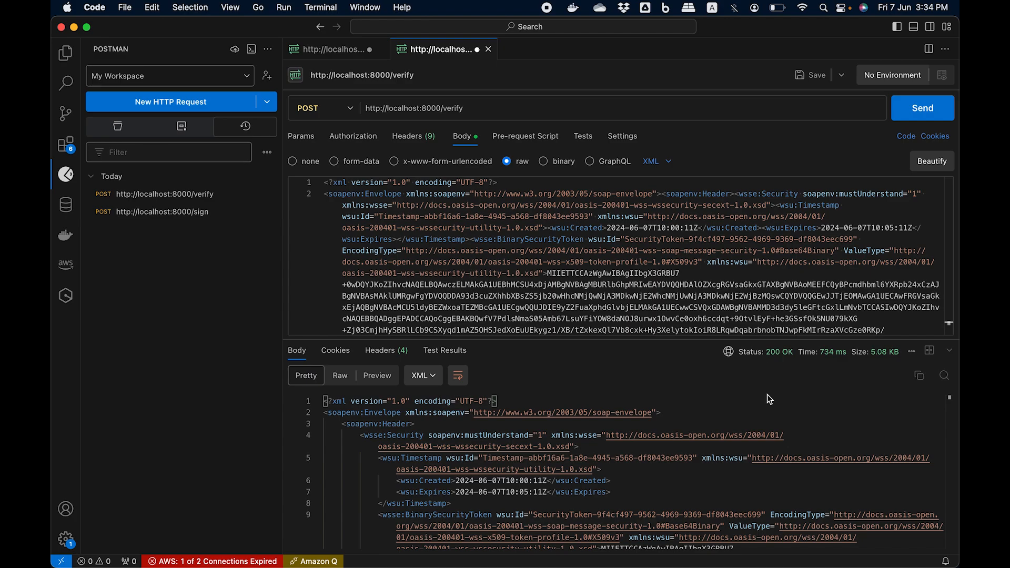
Step: Change the last digit of the CustomerID in the verify request's signed body to 6 and send the request again
scroll(557, 295, "down", 10)
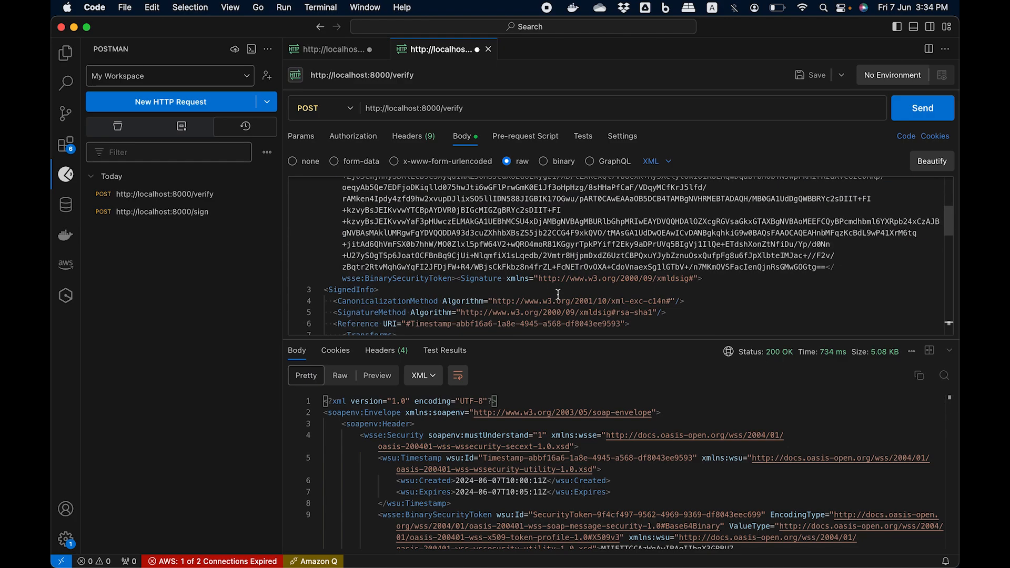
scroll(558, 294, "down", 8)
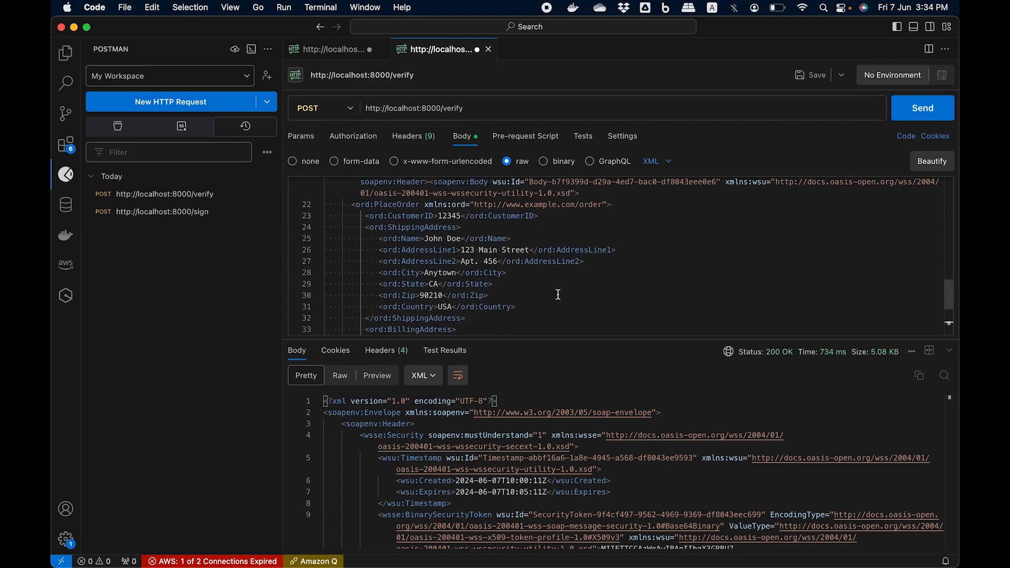
left_click(461, 216)
key("BackSpace")
type("6")
left_click(573, 284)
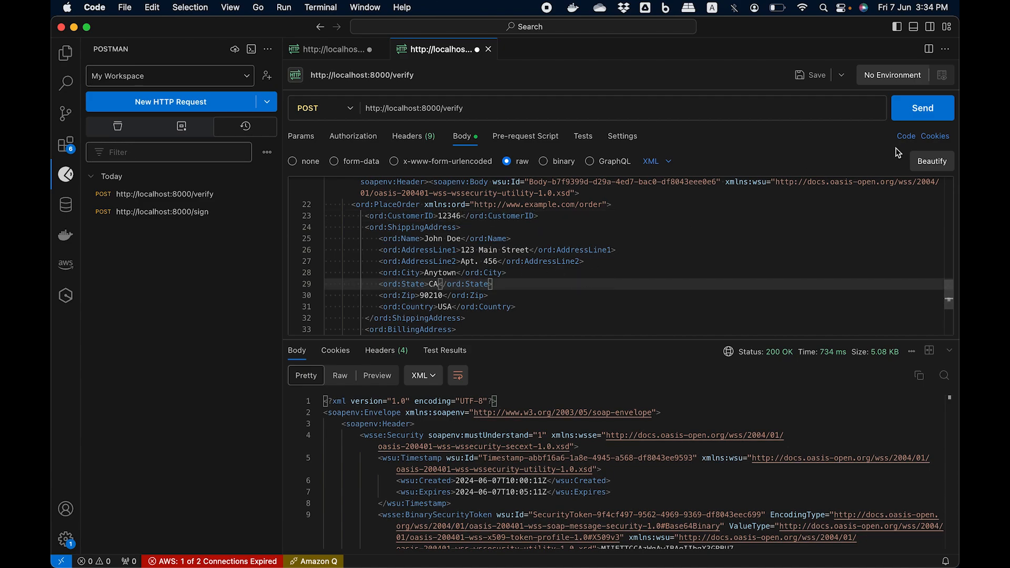
left_click(918, 109)
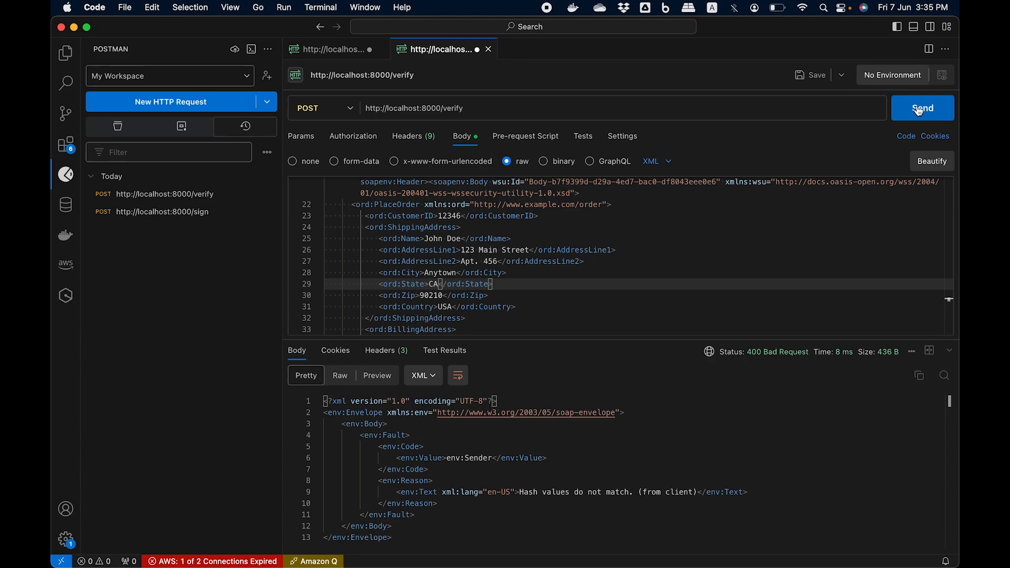
Step: Examine the fault reason text and the status of the response to the altered verify request
left_click_drag(520, 492, 701, 494)
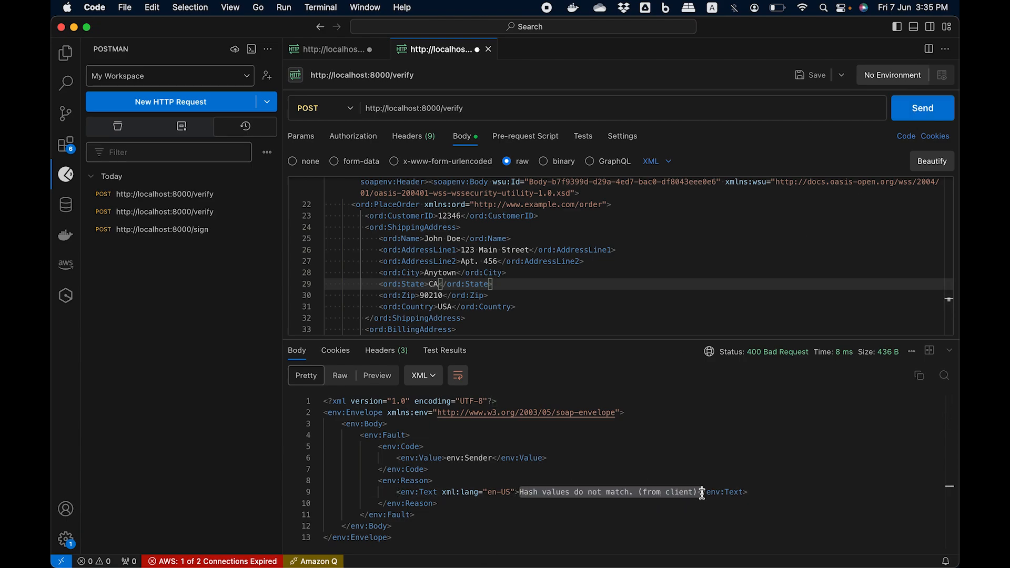
mouse_move(780, 363)
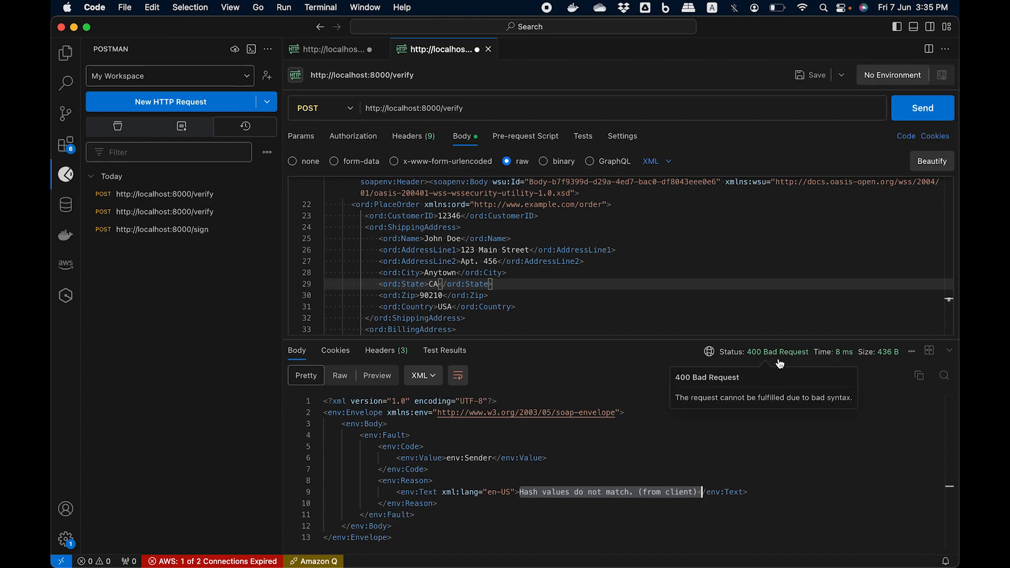
left_click(632, 508)
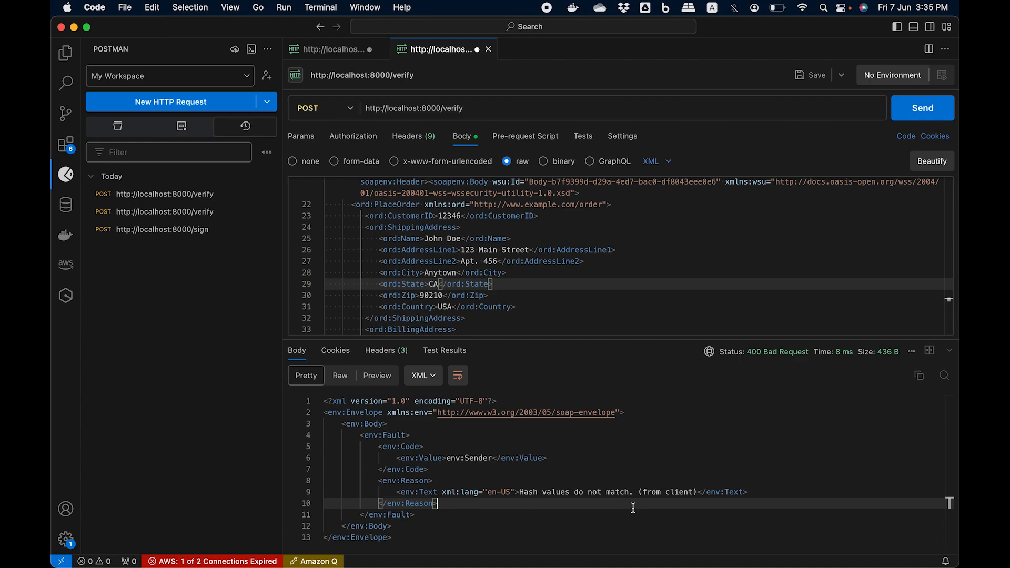
Step: Show the sign request's response in Pretty view and compare its security header with the verify request's response
left_click(342, 50)
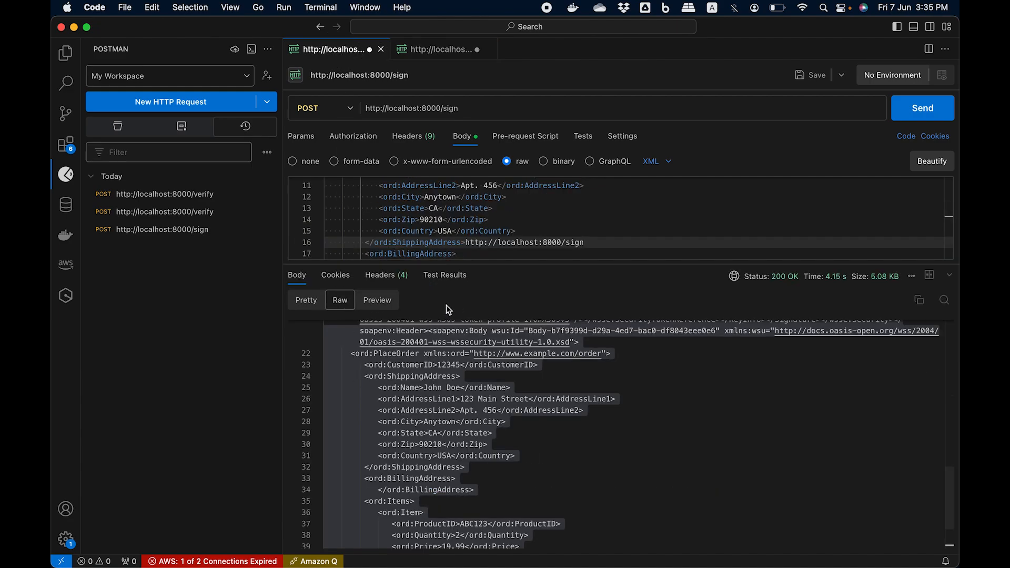
left_click(313, 301)
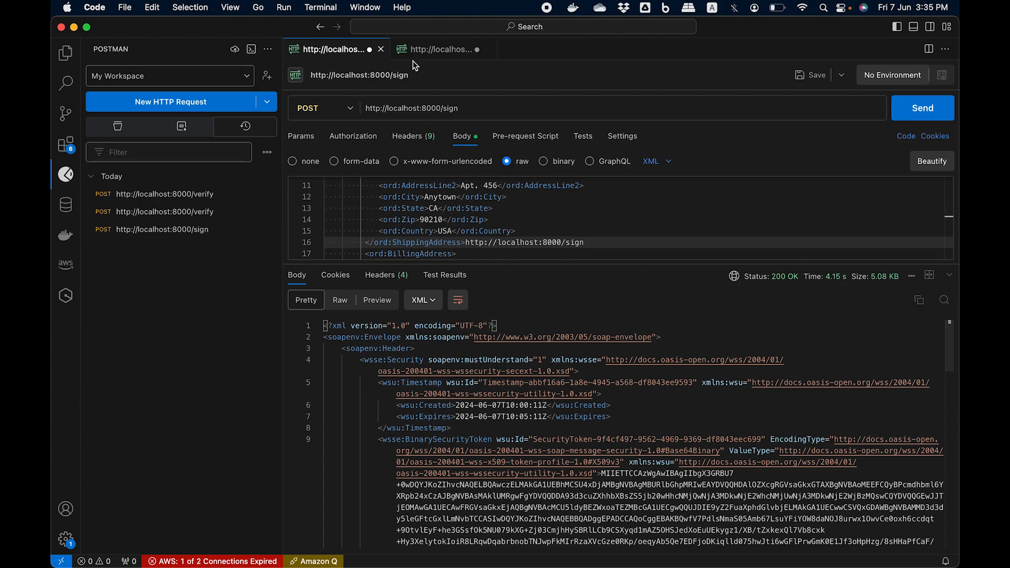
left_click(431, 52)
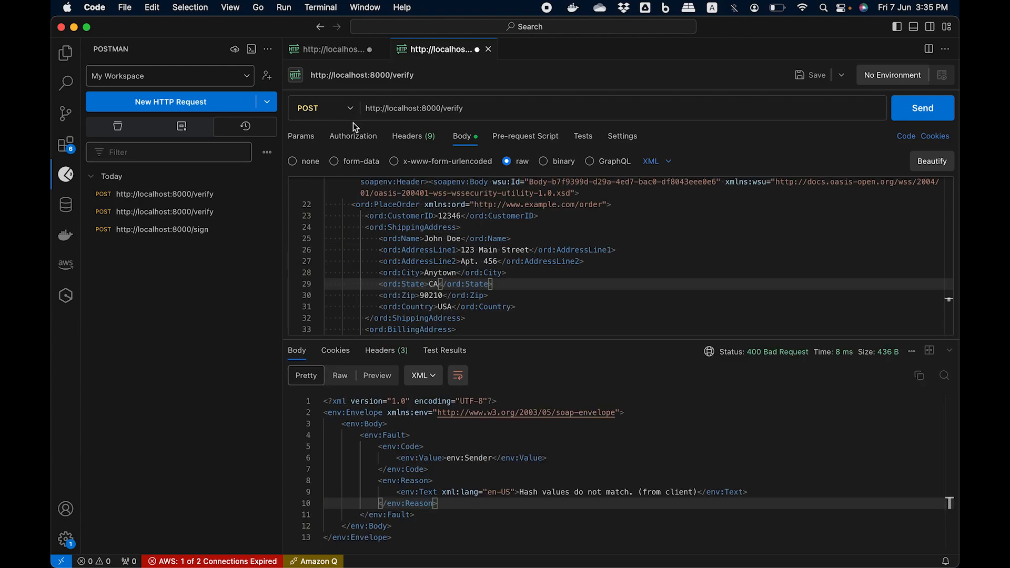
left_click(314, 55)
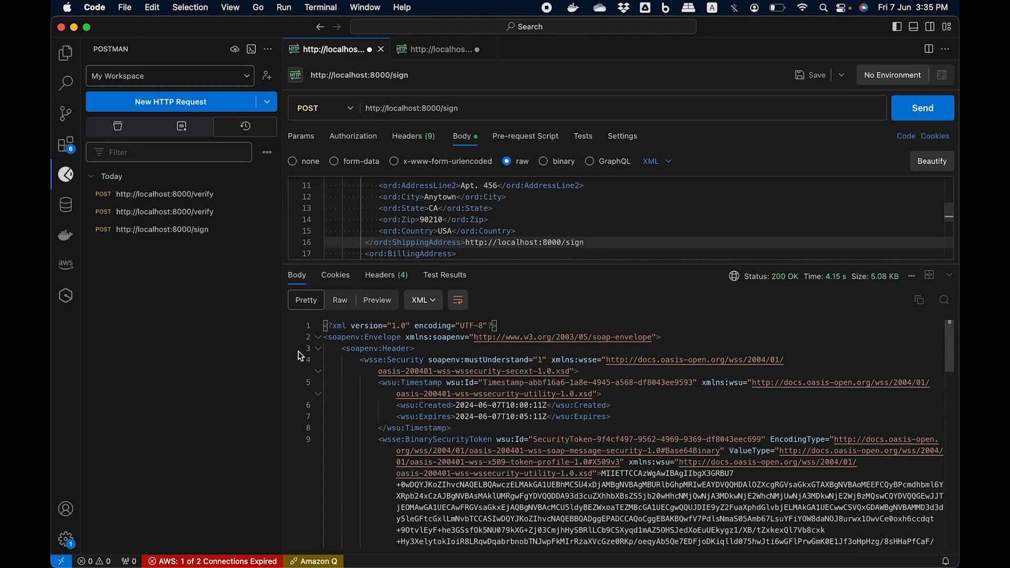
left_click_drag(339, 372, 376, 389)
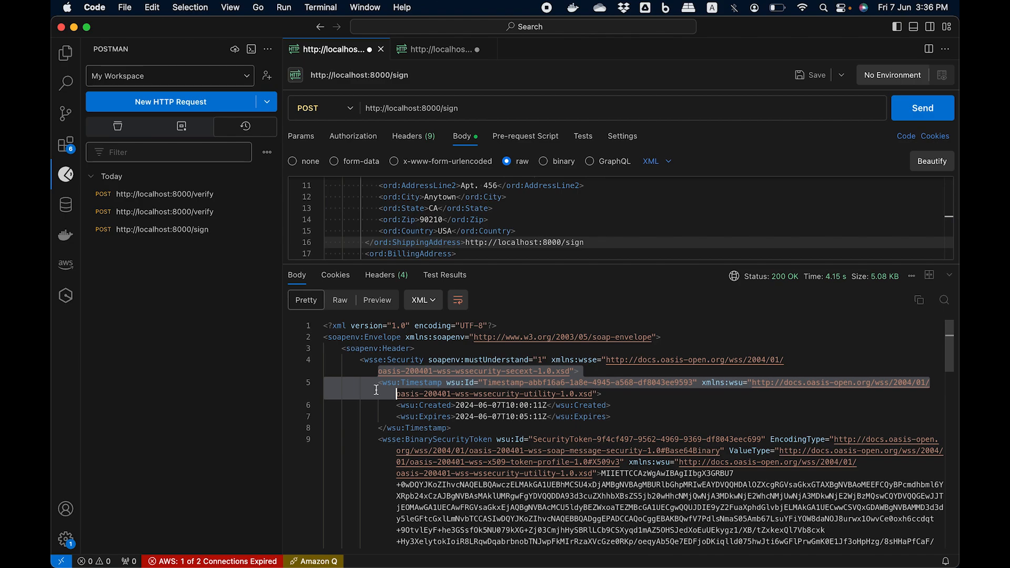
left_click(416, 49)
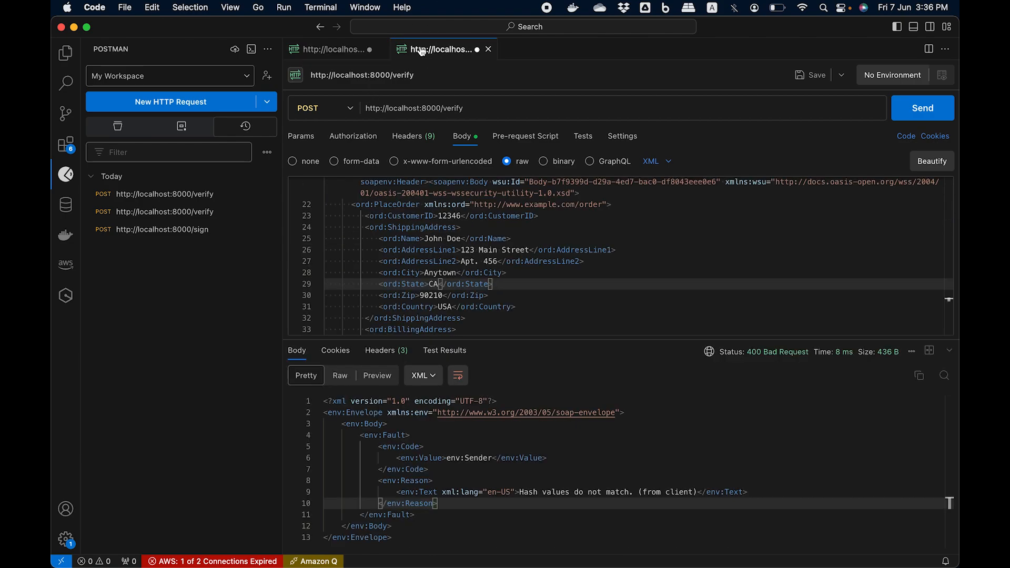
Step: Switch to Chrome, check the match action of cryptographic-demo-verify-rule, and display cryptographic-demo-sign-rule
mouse_move(466, 563)
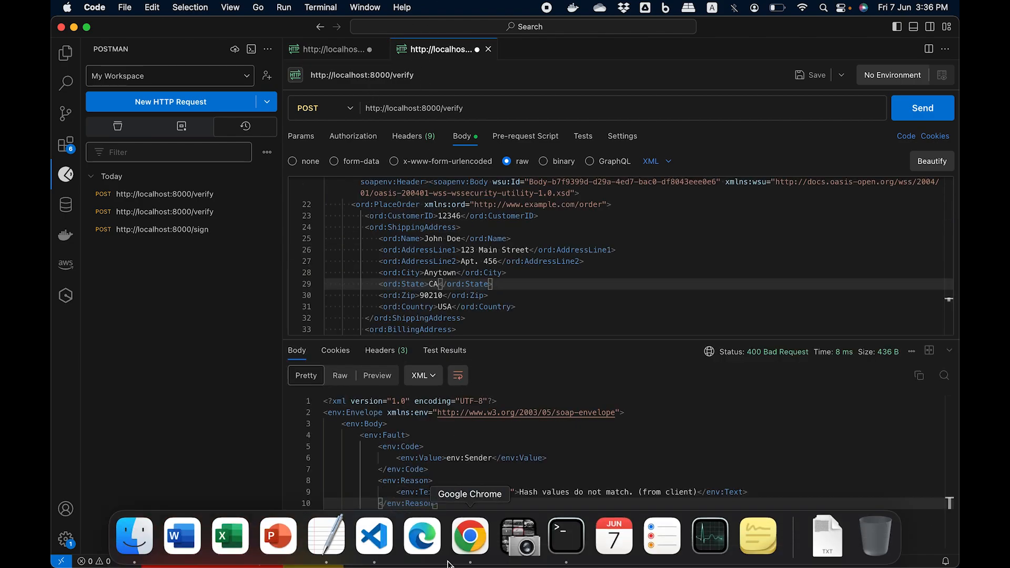
left_click(468, 547)
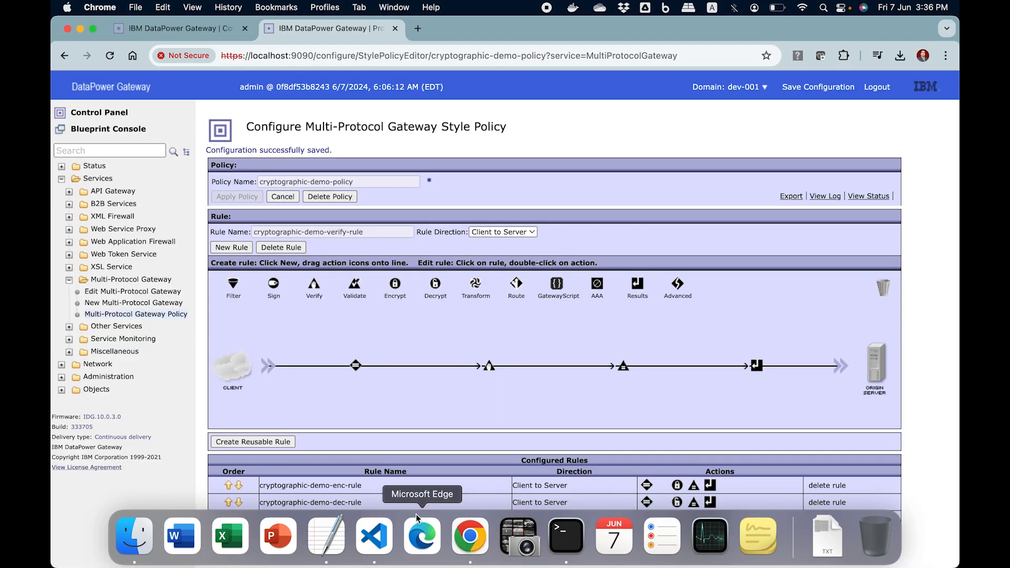
scroll(353, 241, "down", 3)
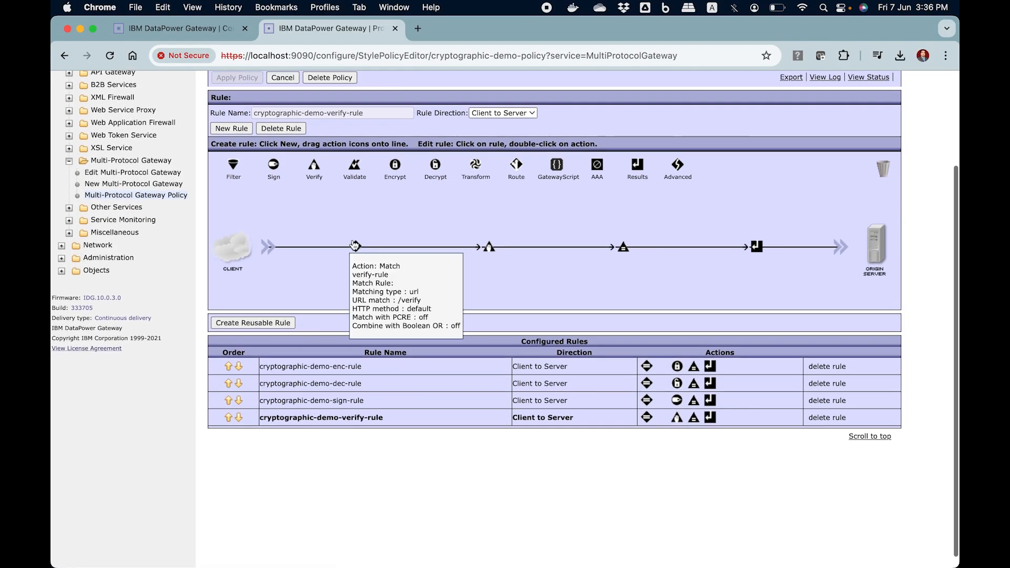
left_click(352, 401)
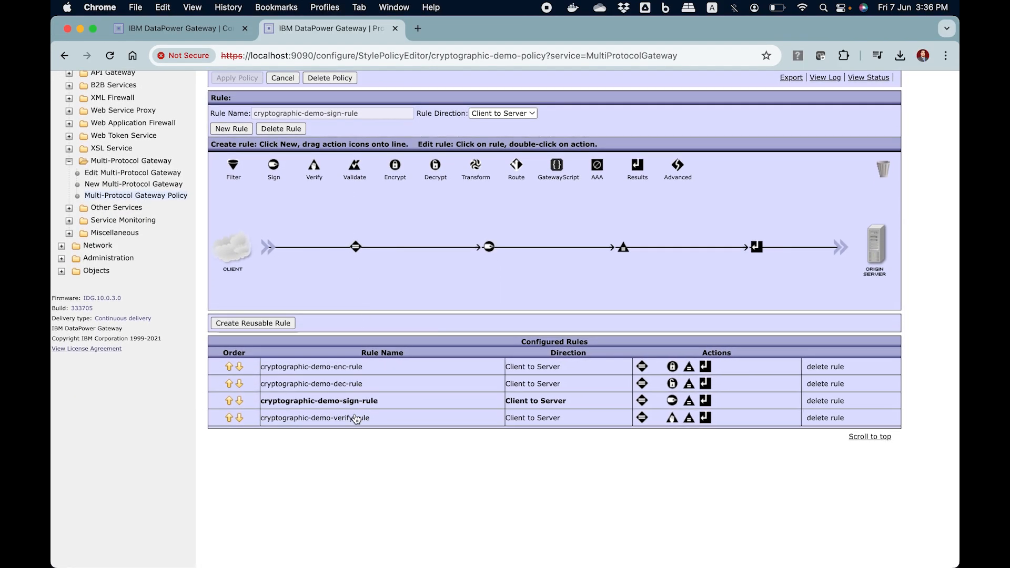